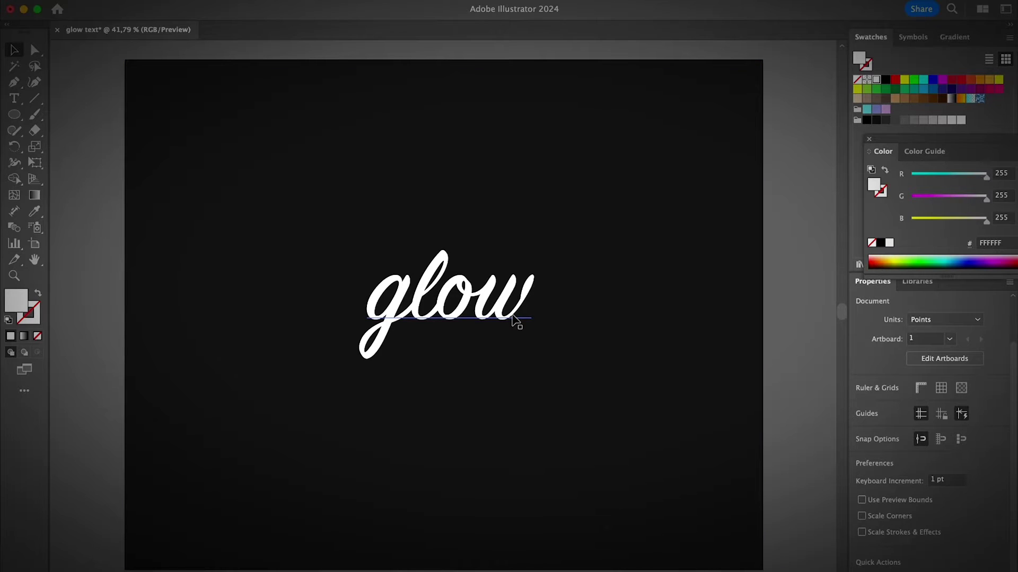
- Add an Outer Glow effect to the "glow" text and set its colour to light pink F79494
click(513, 321)
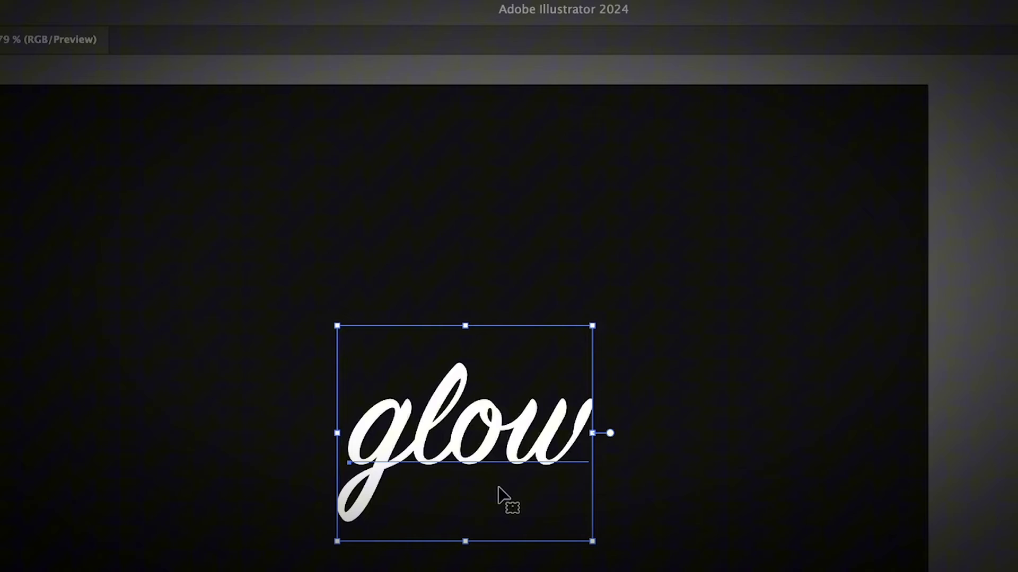
click(207, 1)
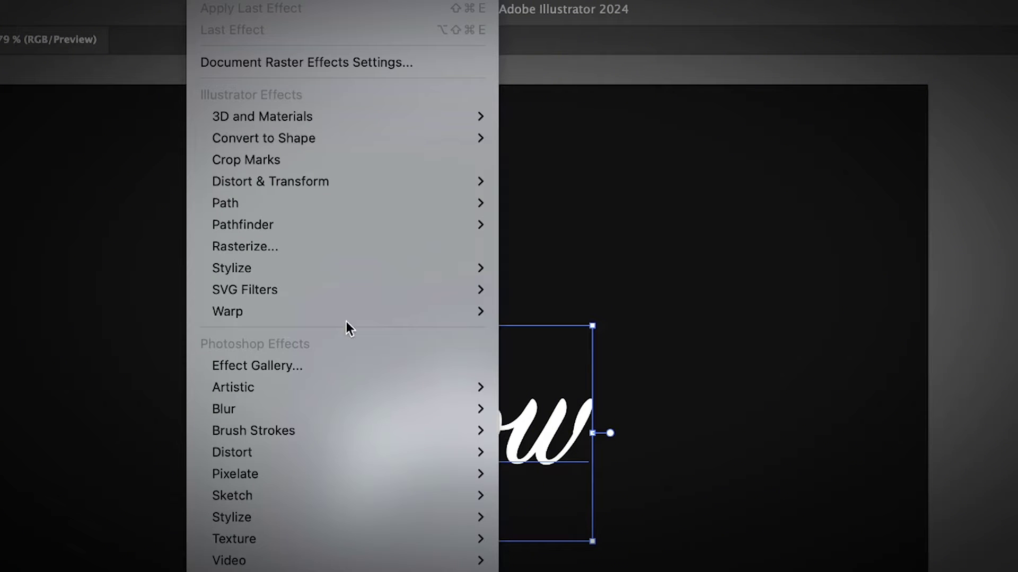
mouse_move(366, 278)
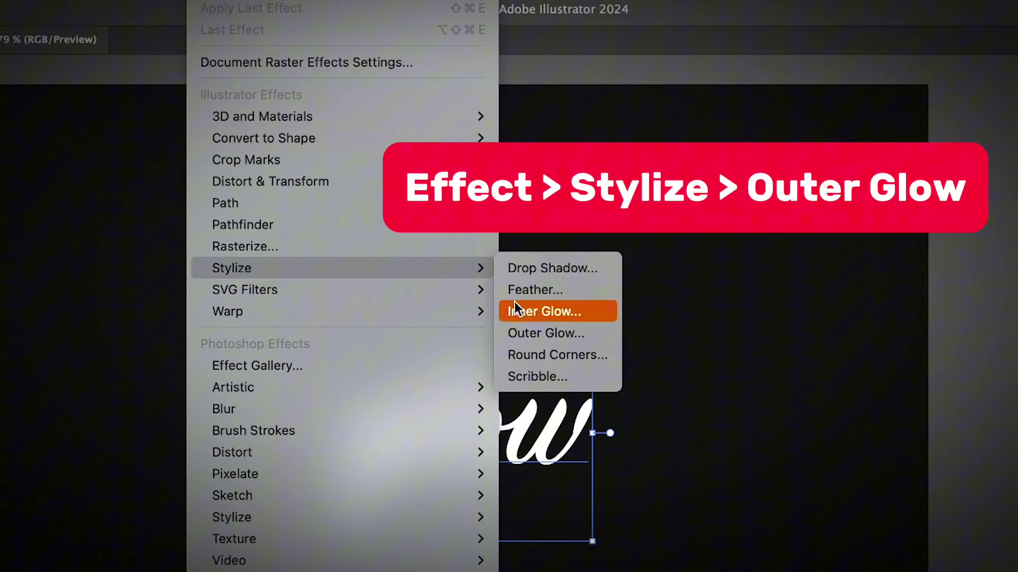
click(529, 331)
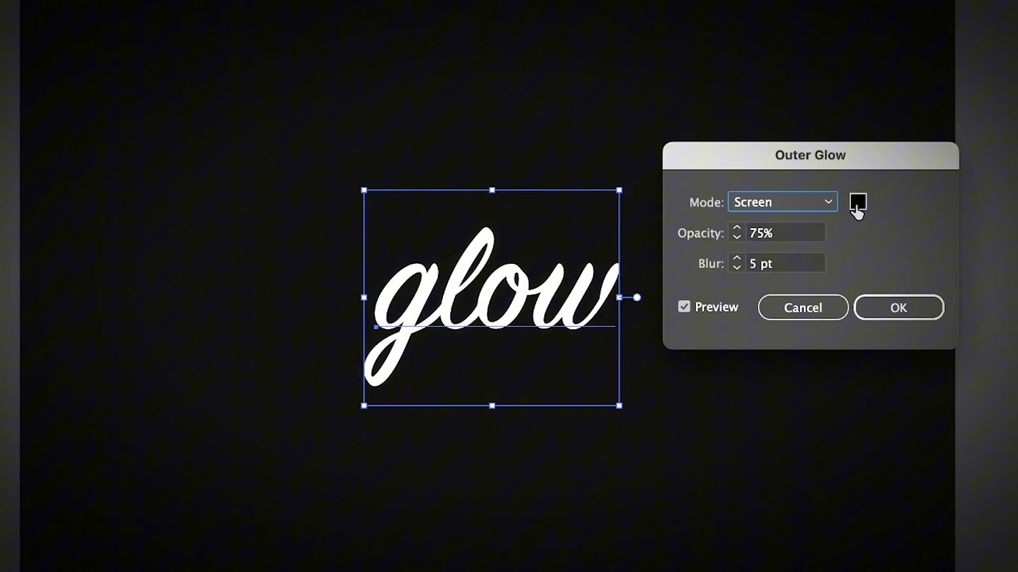
click(857, 211)
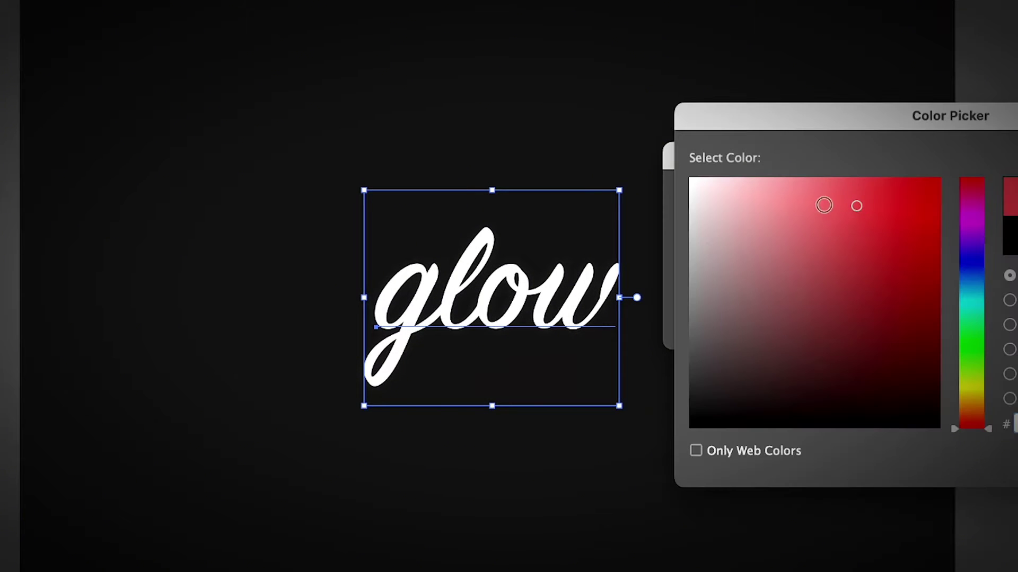
click(542, 190)
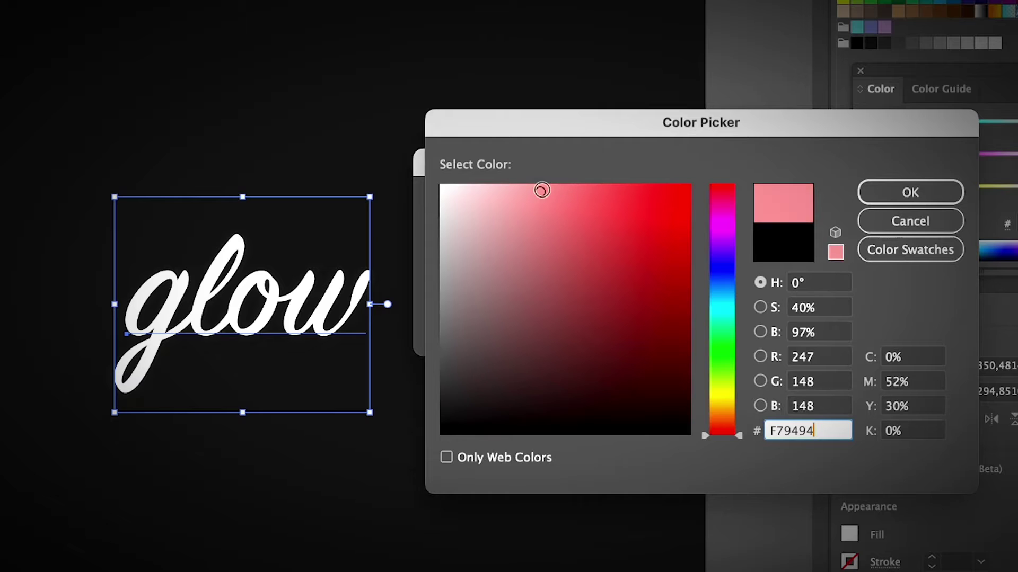
click(925, 193)
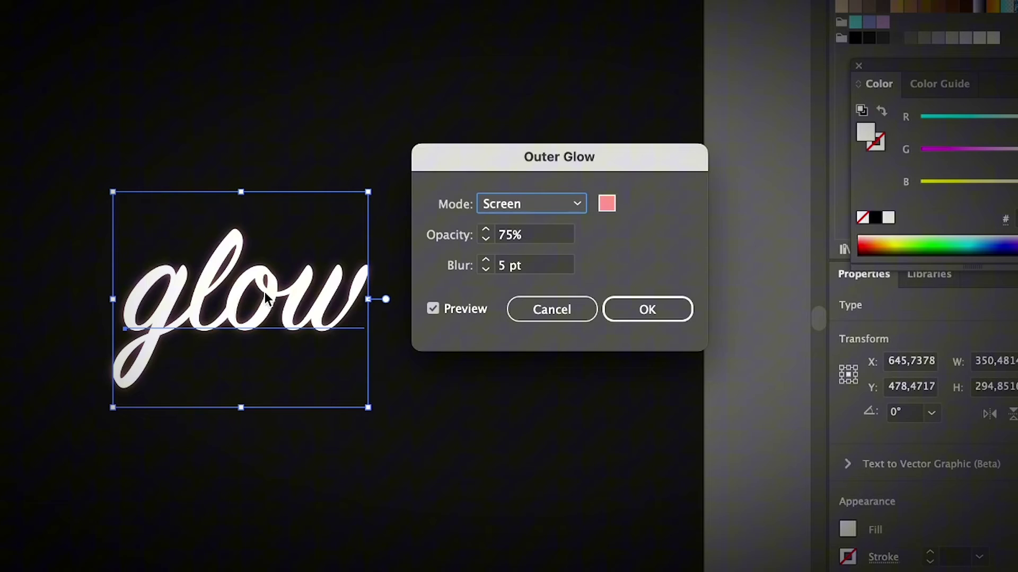
- Set the outer glow's blur to 10 pt and compare the text with and without the preview
click(505, 267)
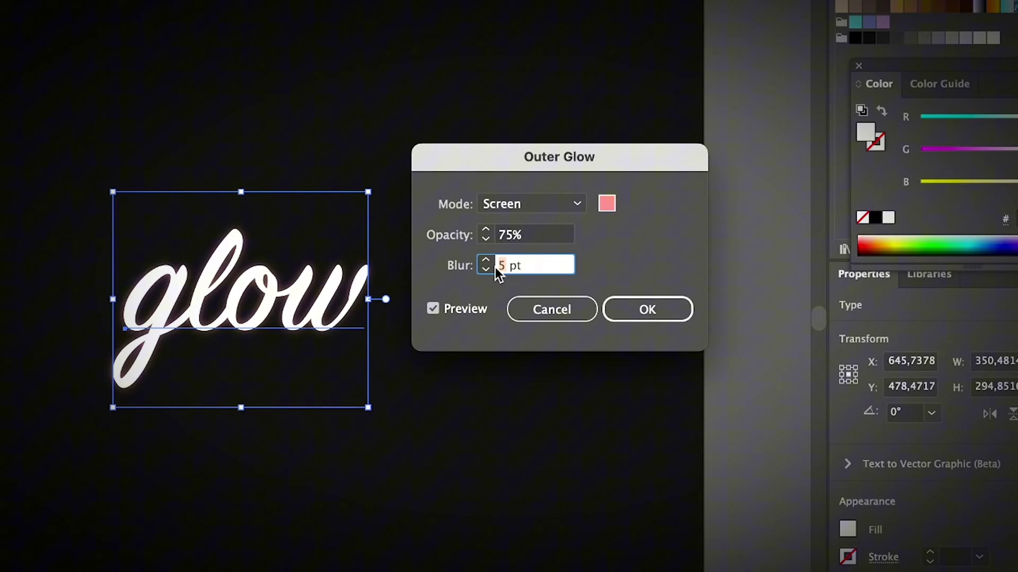
text(10)
click(466, 313)
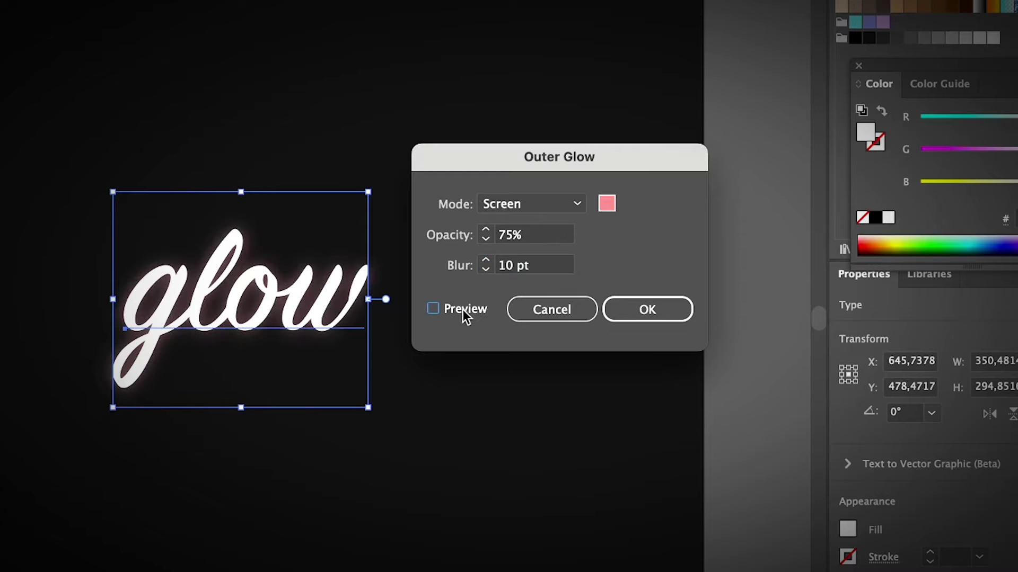
click(463, 317)
click(458, 317)
click(467, 313)
- Set the outer glow's blur to 20 pt and compare the text with and without the preview
click(503, 265)
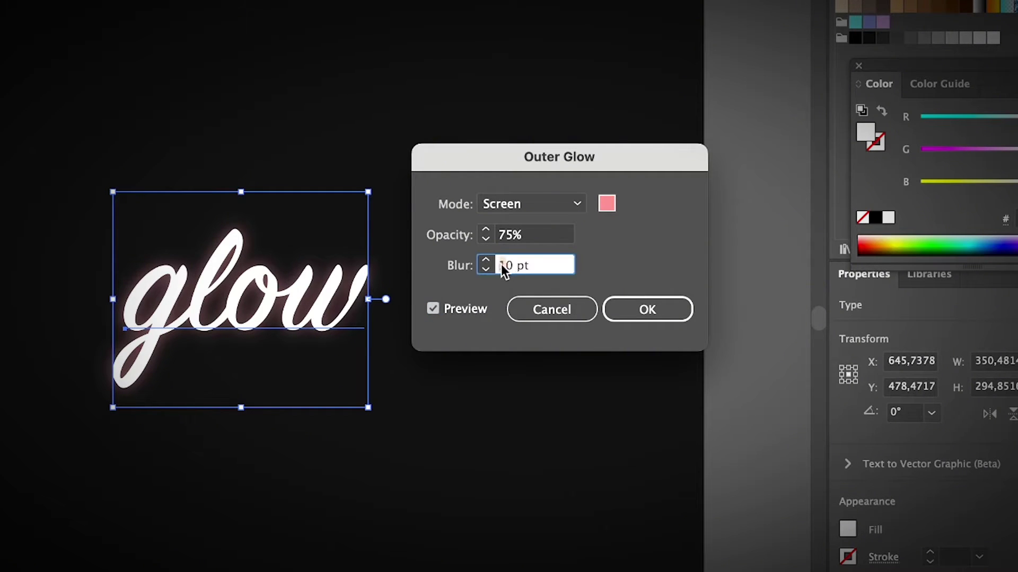
key(BackSpace)
text(2)
click(461, 312)
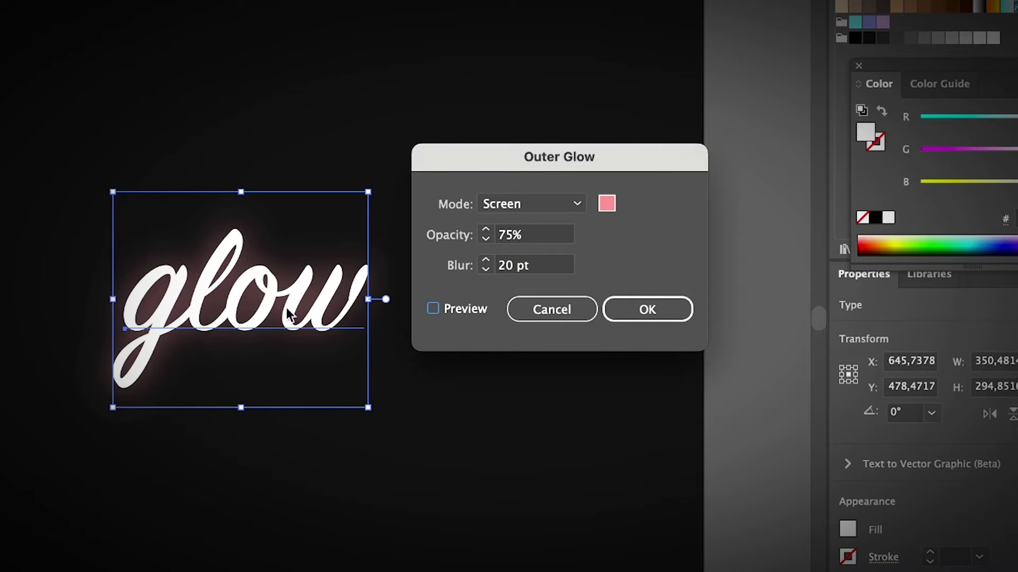
click(470, 314)
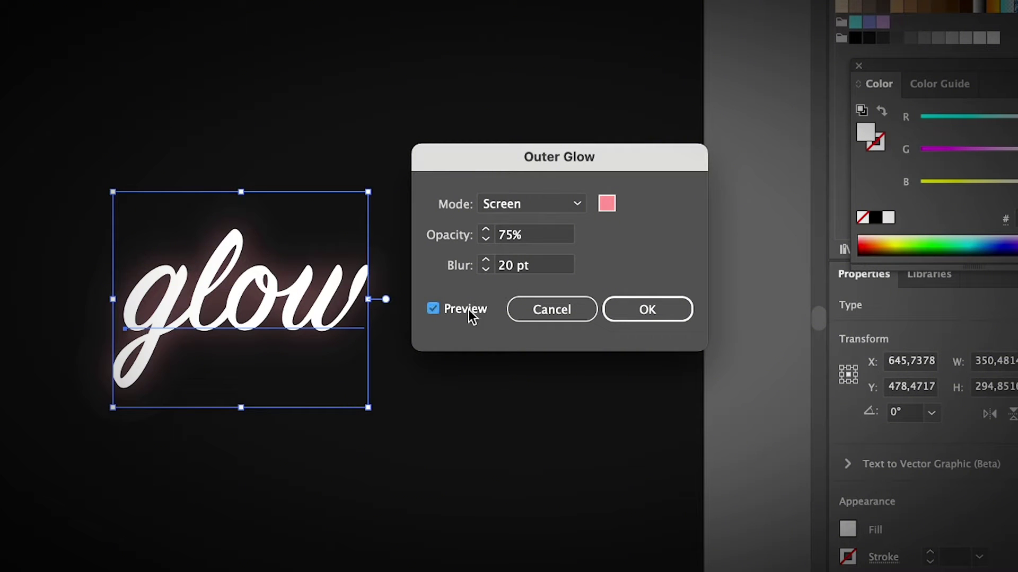
- Try the Hard Light, Soft Light and Overlay blend modes for the outer glow
click(578, 205)
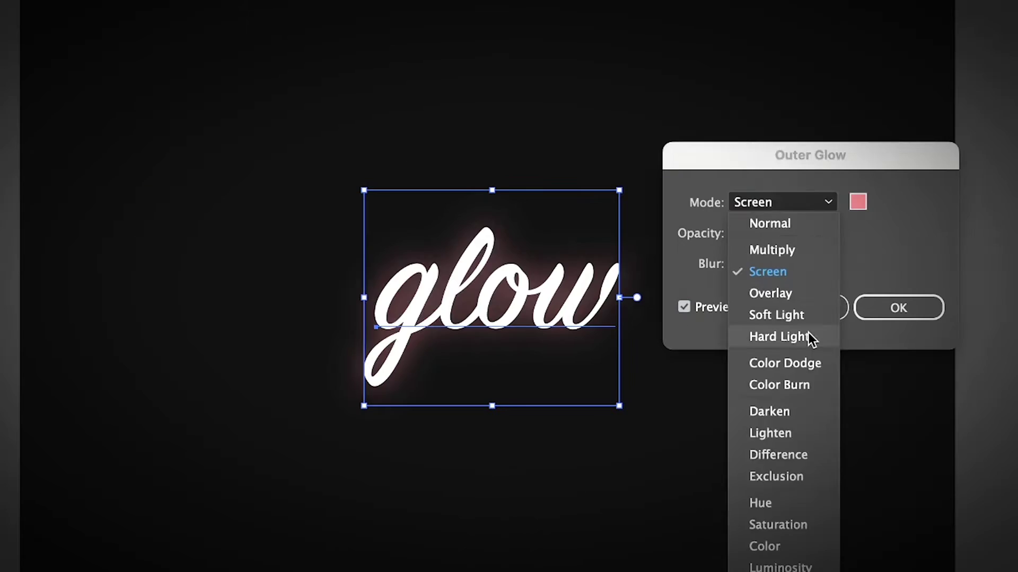
click(528, 338)
click(577, 204)
click(526, 317)
click(576, 204)
click(519, 294)
- Set the outer glow's blend mode to Lighten and apply the effect
click(782, 202)
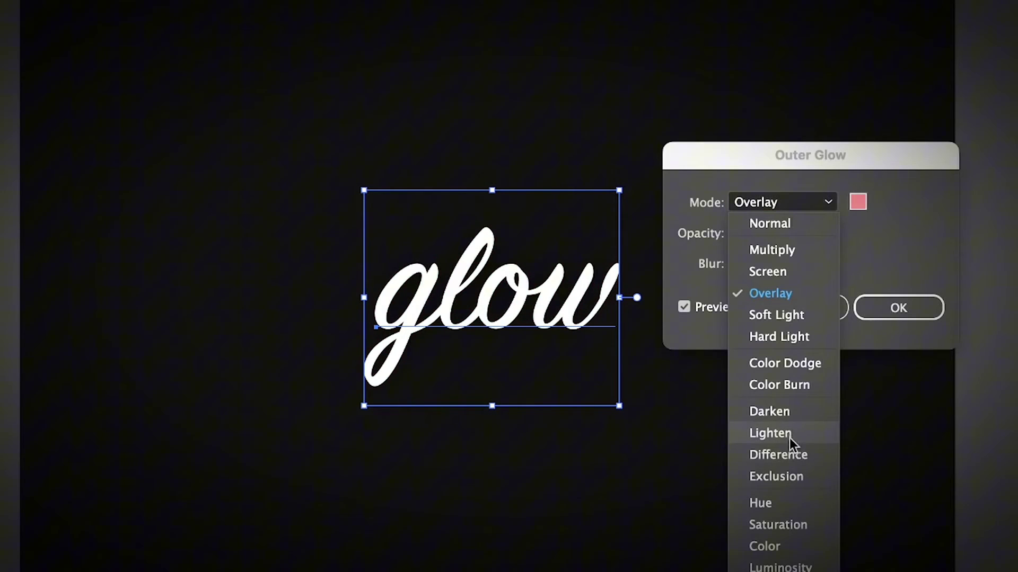
click(791, 435)
click(829, 205)
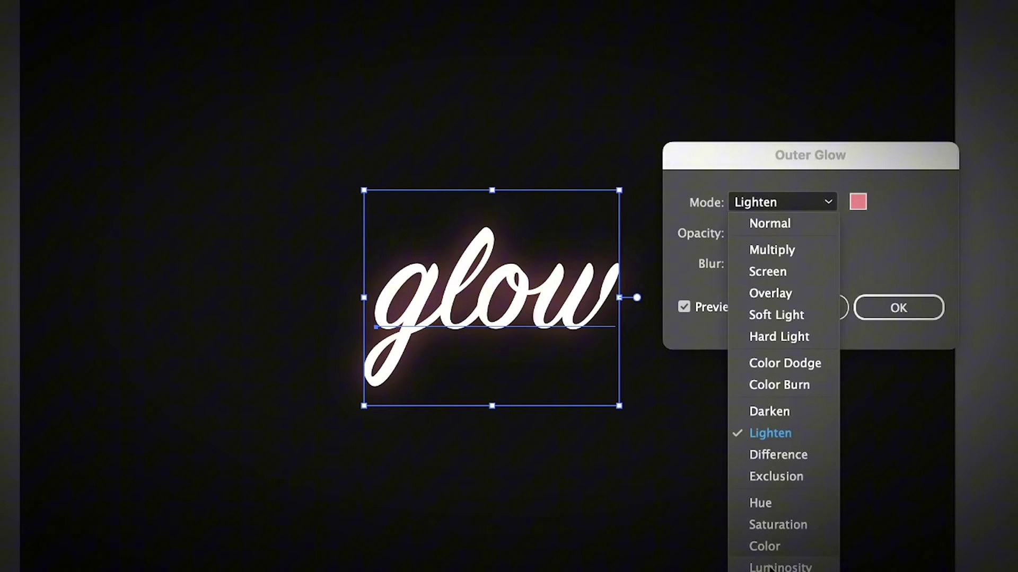
click(850, 258)
click(901, 310)
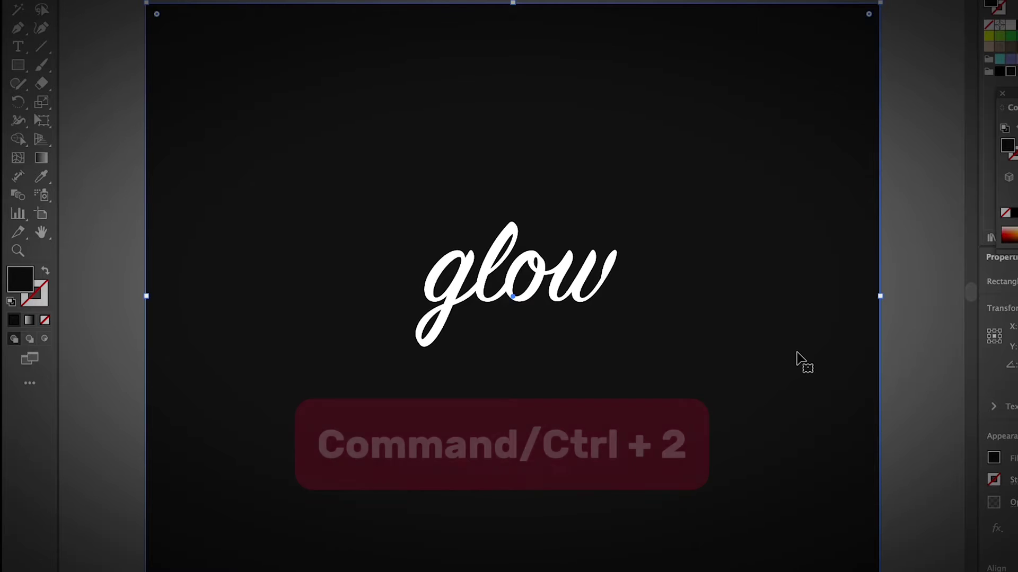
- Lock the dark background rectangle so that only the "glow" text can be selected
key(super+2)
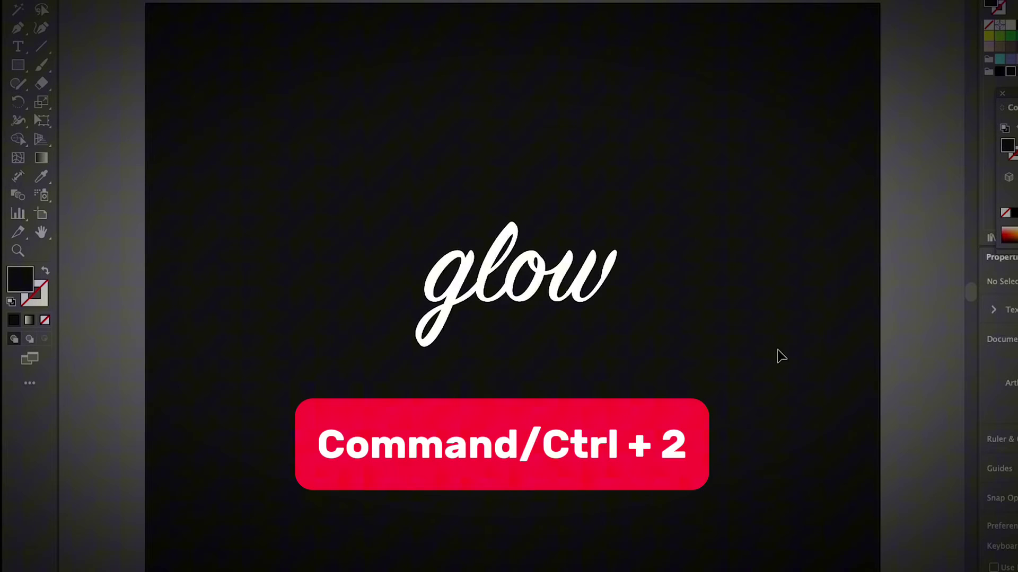
click(575, 282)
click(653, 297)
- Copy and paste the white "glow" text, placing the duplicate directly below the original
click(574, 289)
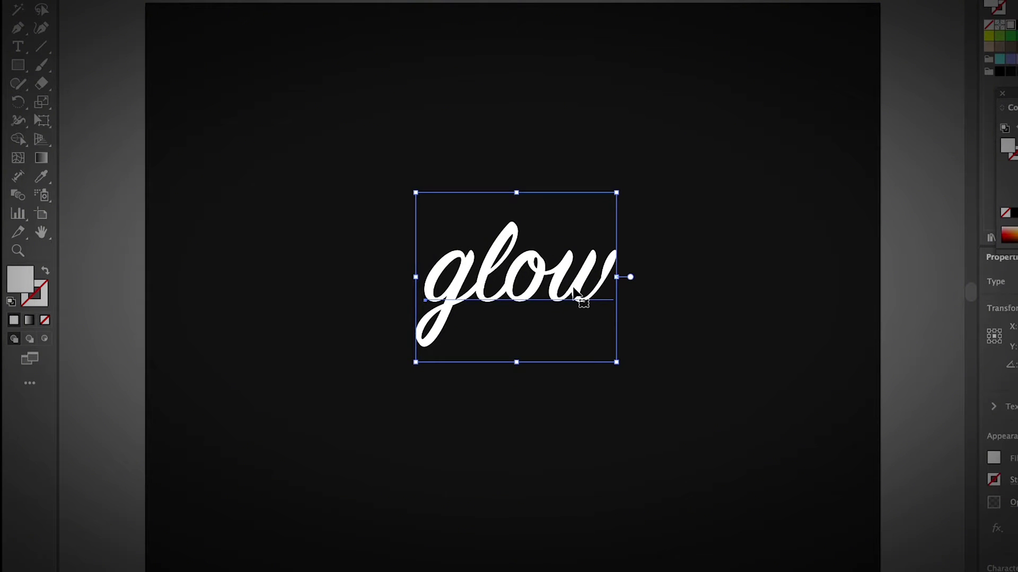
right_click(512, 276)
click(498, 269)
key(a)
key(ctrl+shift+b)
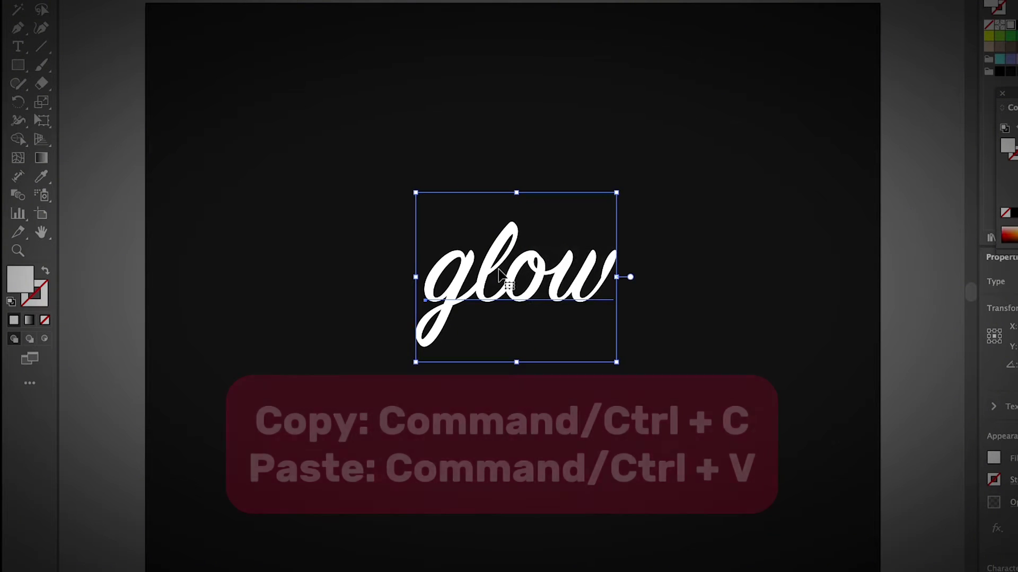
key(ctrl+v)
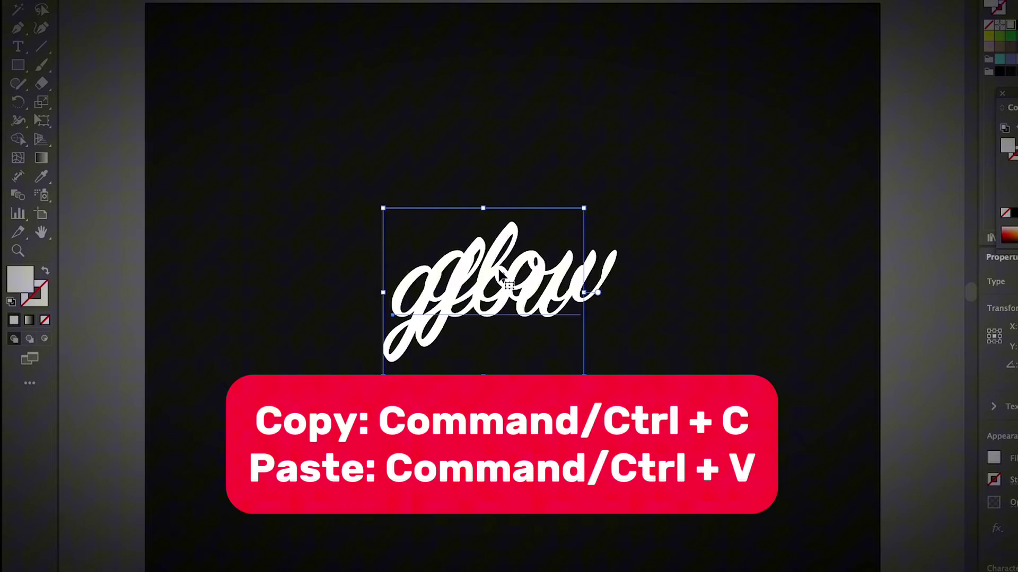
drag(498, 271, 530, 448)
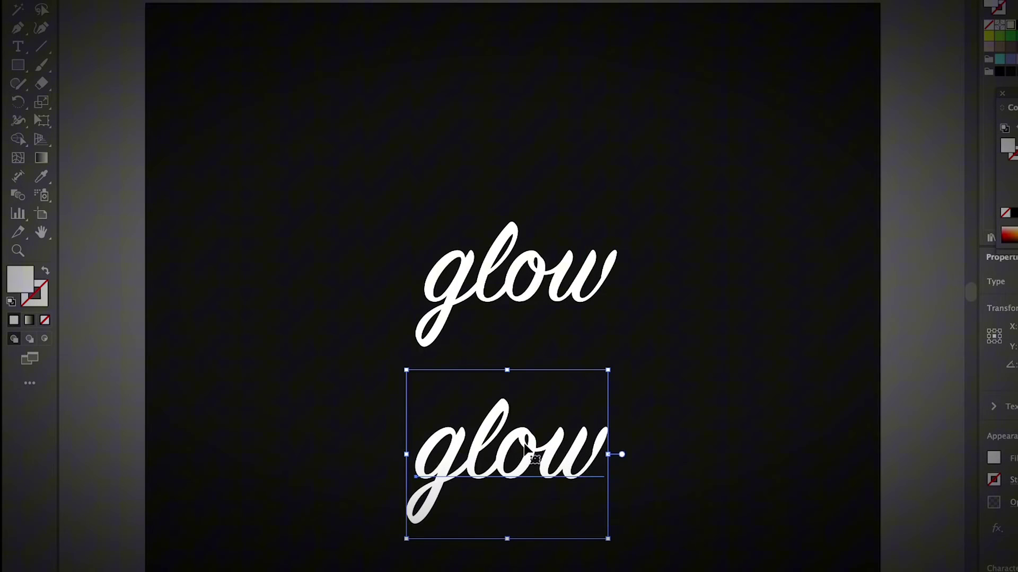
click(682, 371)
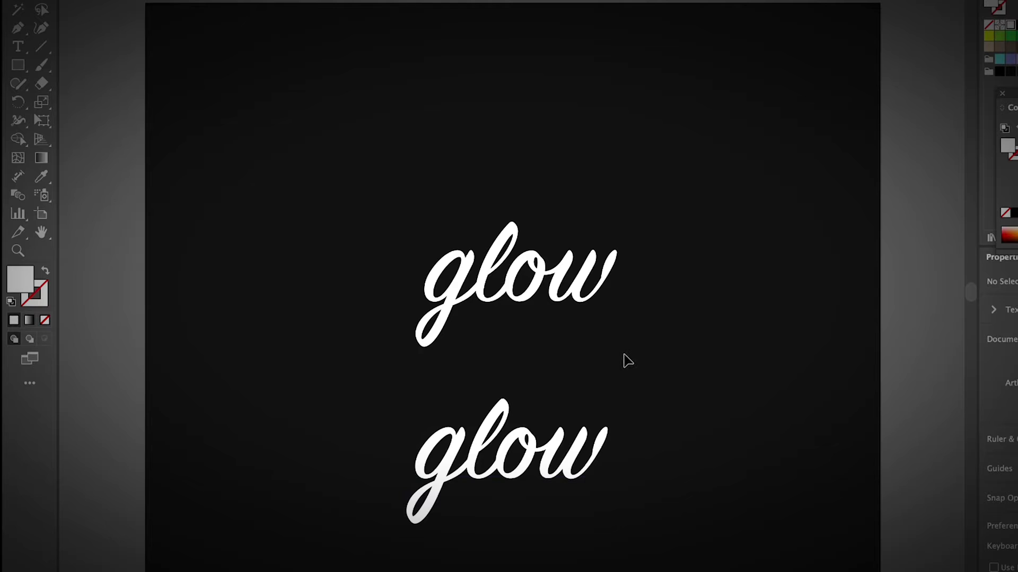
click(571, 289)
click(659, 284)
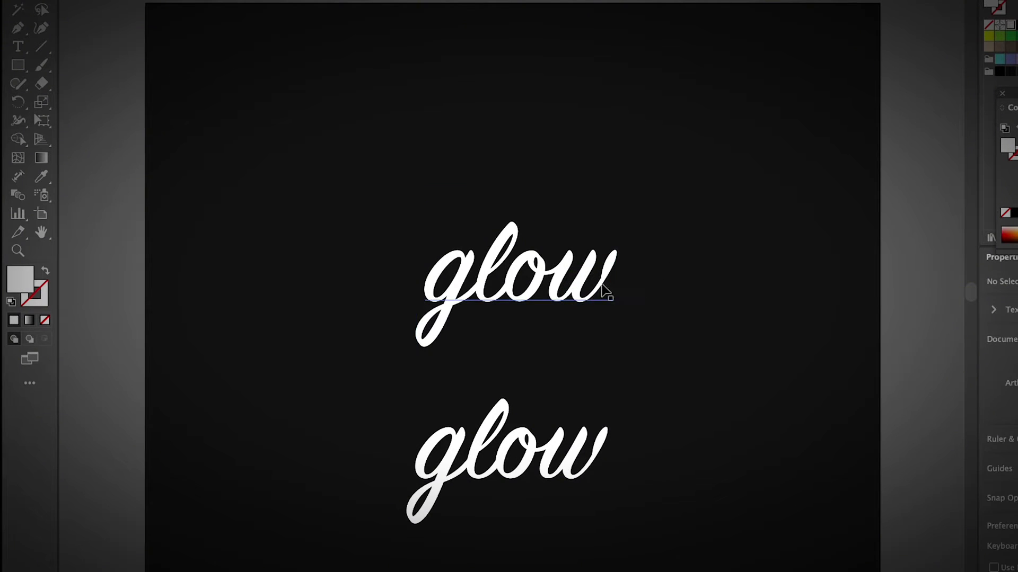
click(602, 291)
click(639, 294)
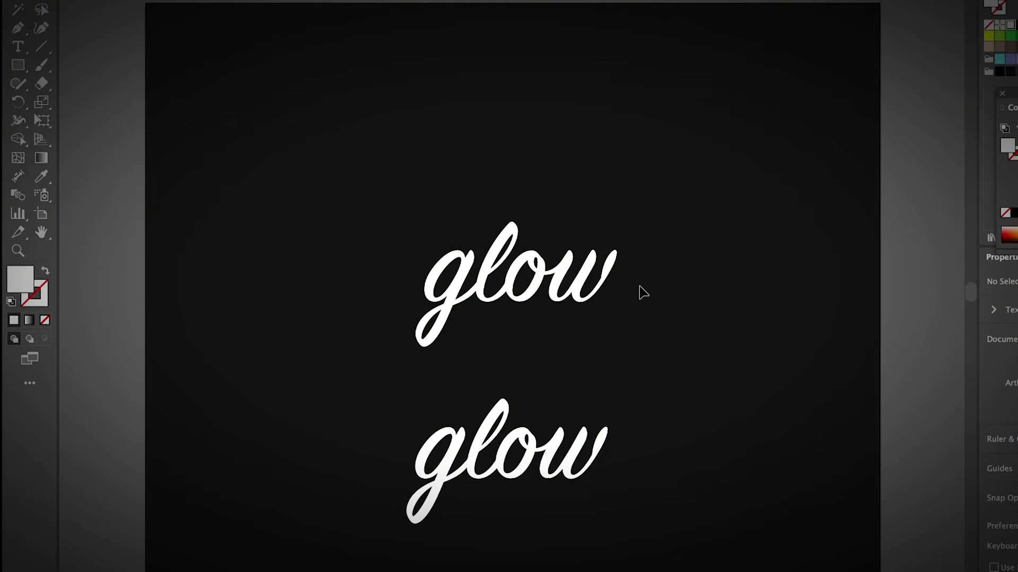
- Change the fill of the upper "glow" text to a bright pink
click(605, 291)
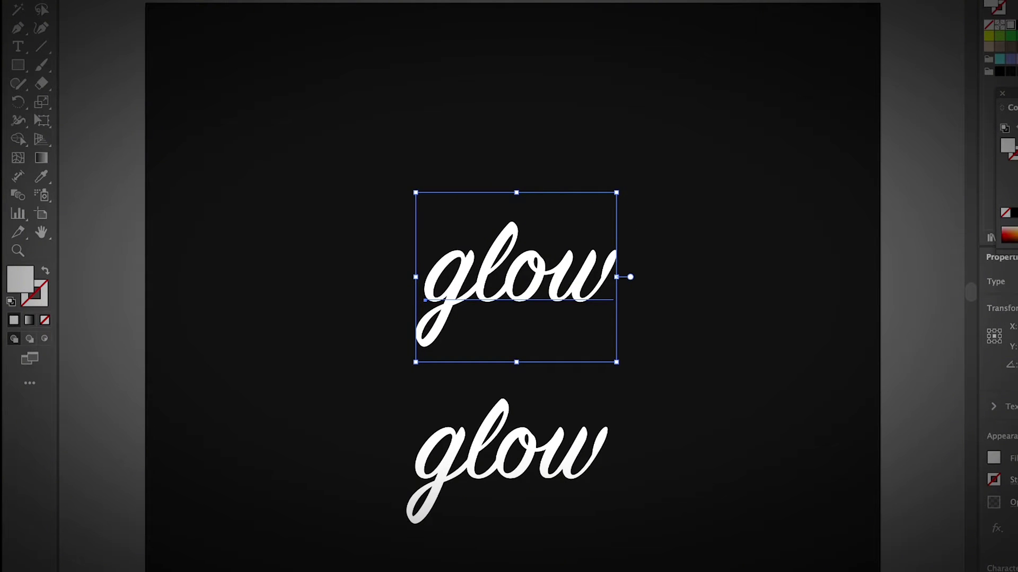
click(1010, 25)
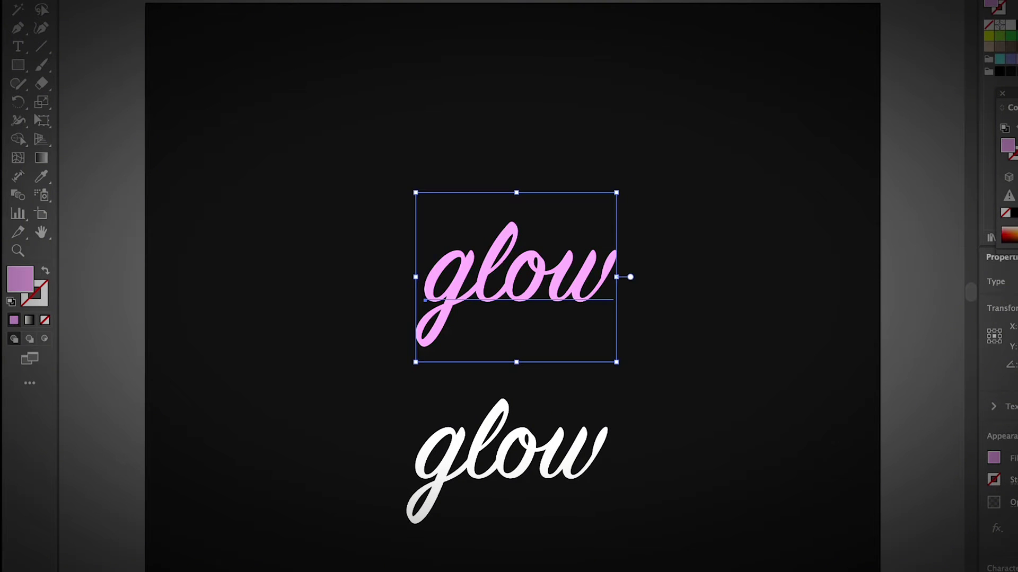
key(super+z)
click(639, 296)
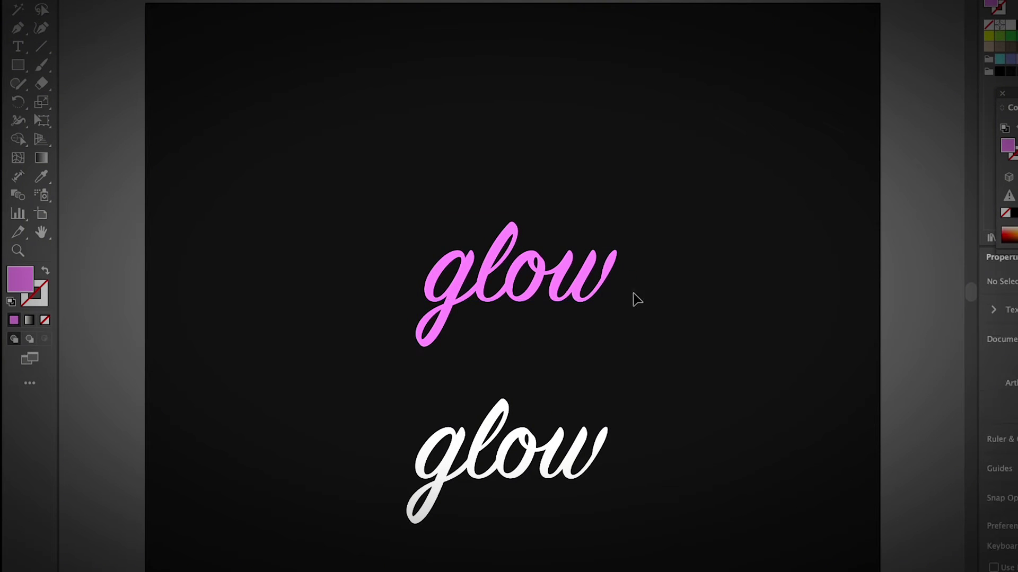
- Copy the pink "glow" text and paste the duplicate in place over the original
click(563, 294)
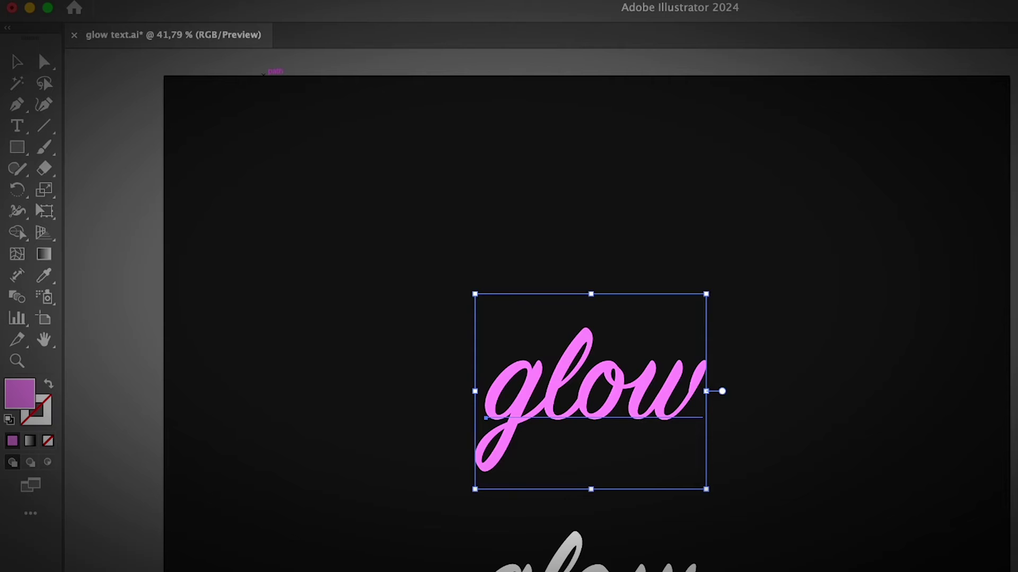
click(167, 1)
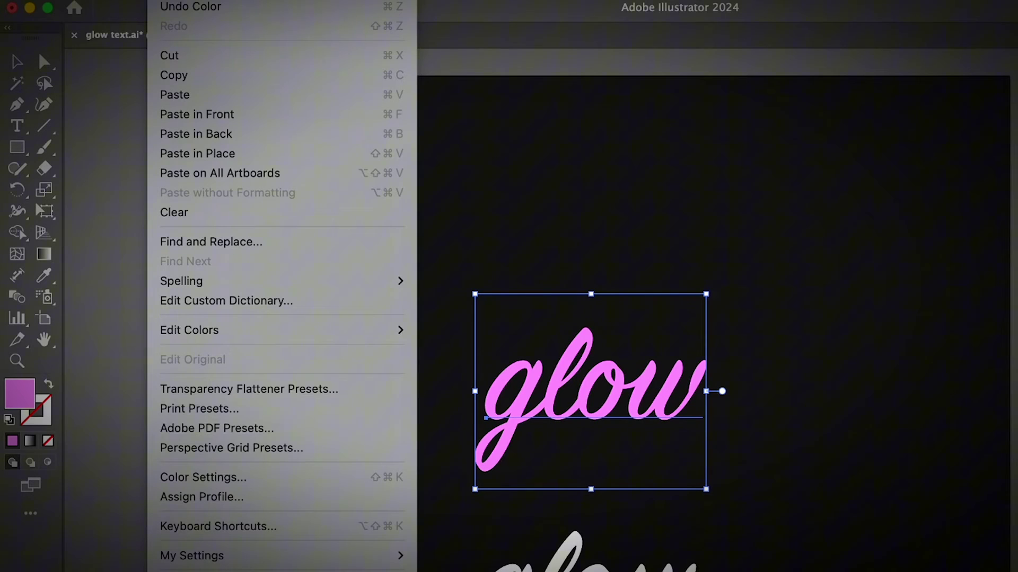
click(218, 78)
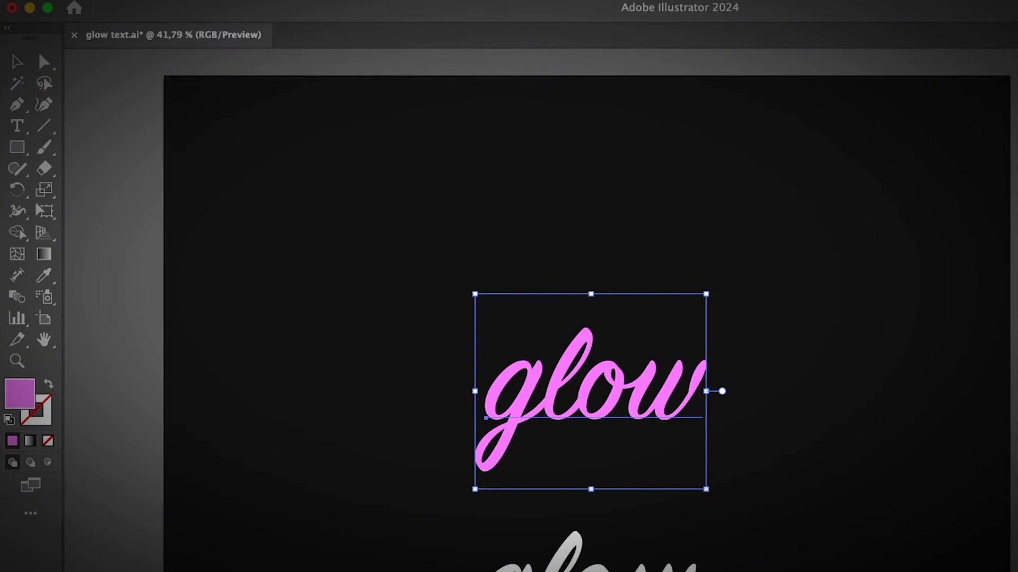
click(159, 0)
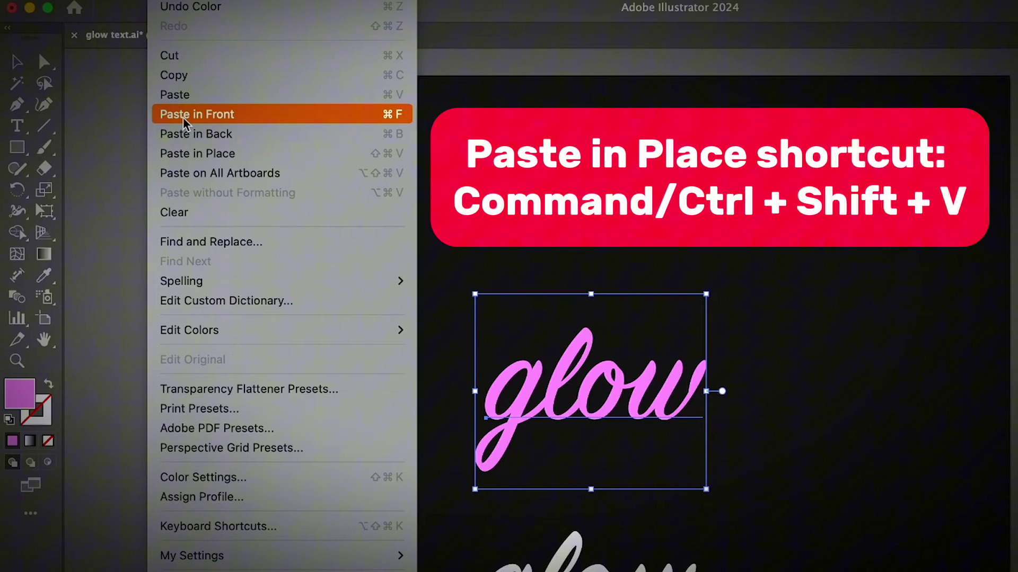
click(206, 154)
- Apply a Gaussian Blur with a 2-pixel radius to the top pink "glow" text
click(345, 3)
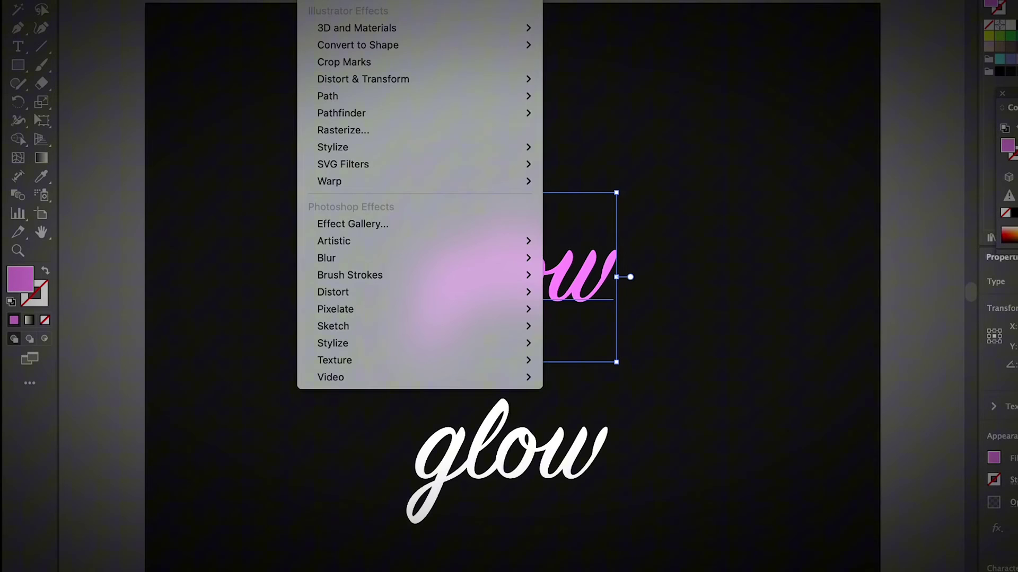
mouse_move(421, 267)
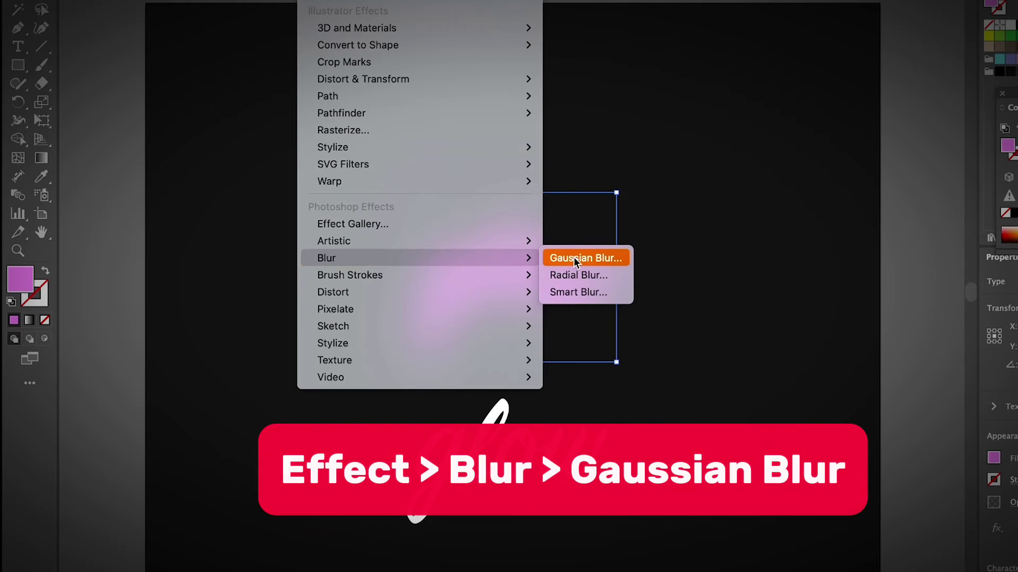
click(574, 257)
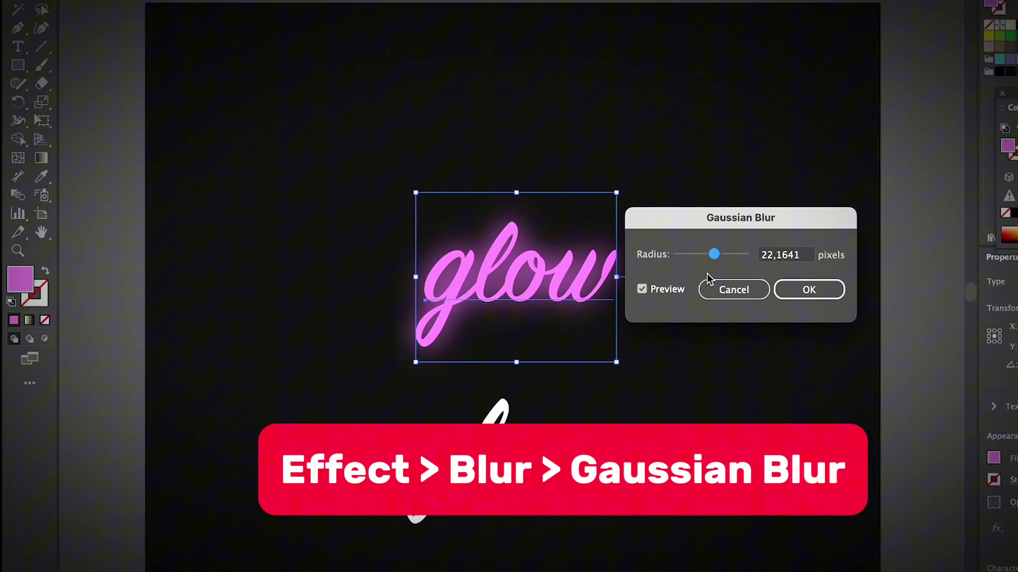
click(680, 255)
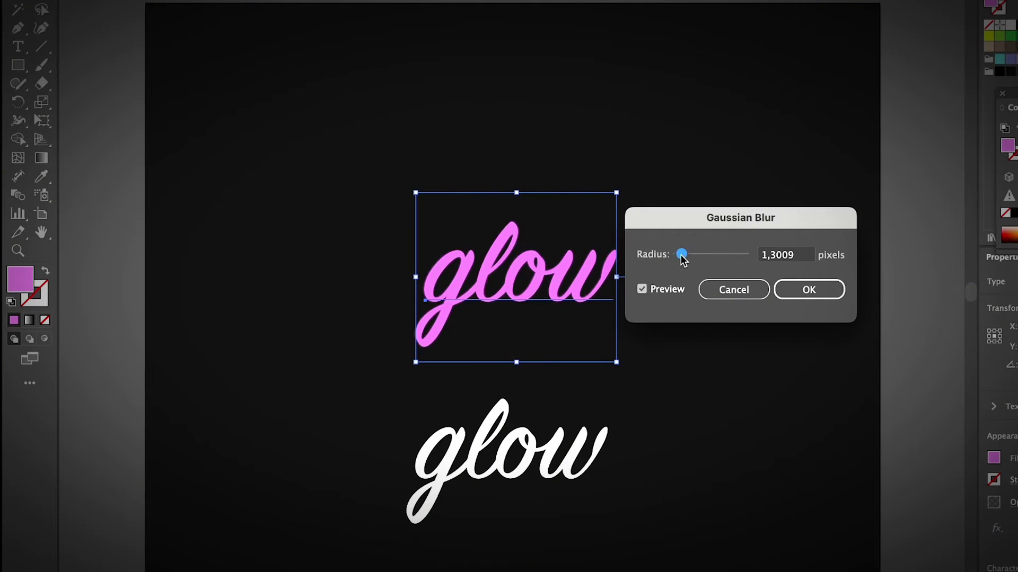
double_click(789, 250)
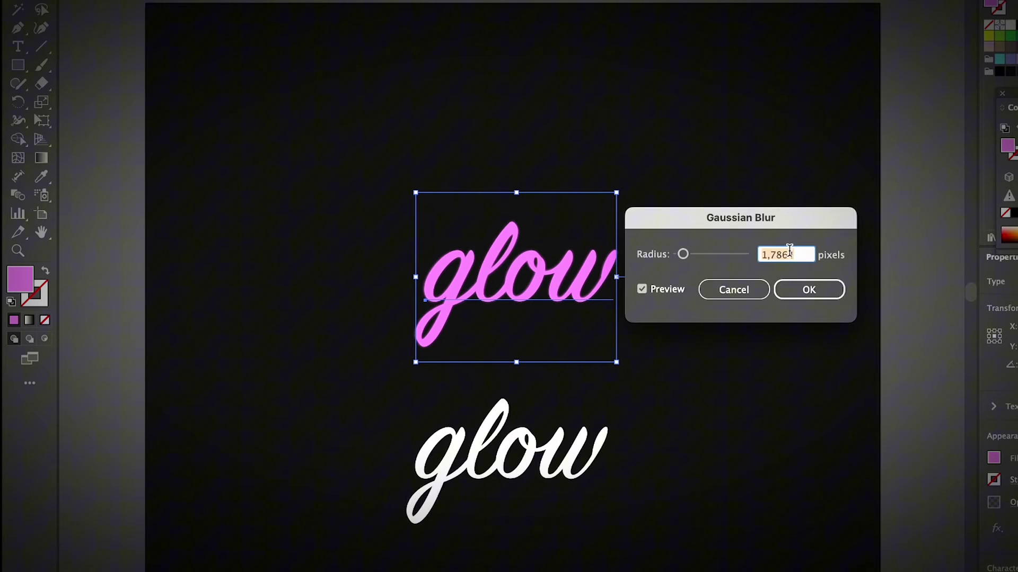
text(10)
click(806, 289)
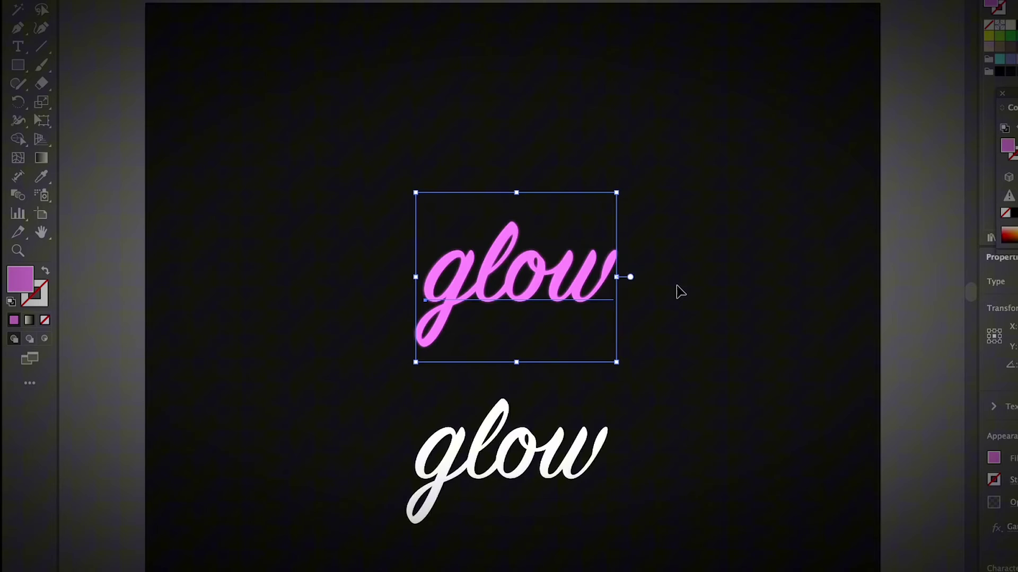
- Paste another copy of the pink "glow" text in place, directly in front of the blurred one
click(657, 291)
click(578, 290)
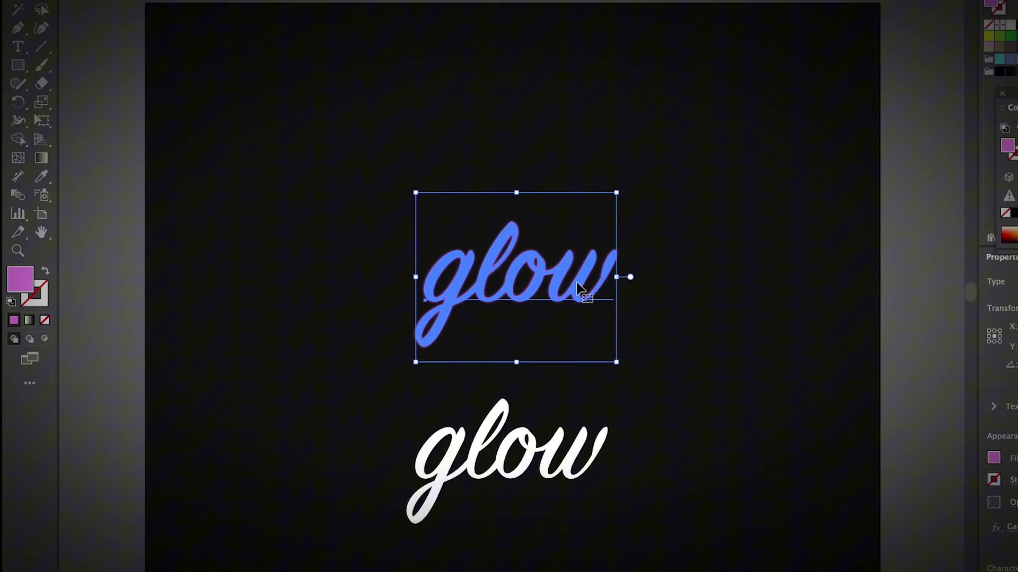
key(super+c)
key(super+f)
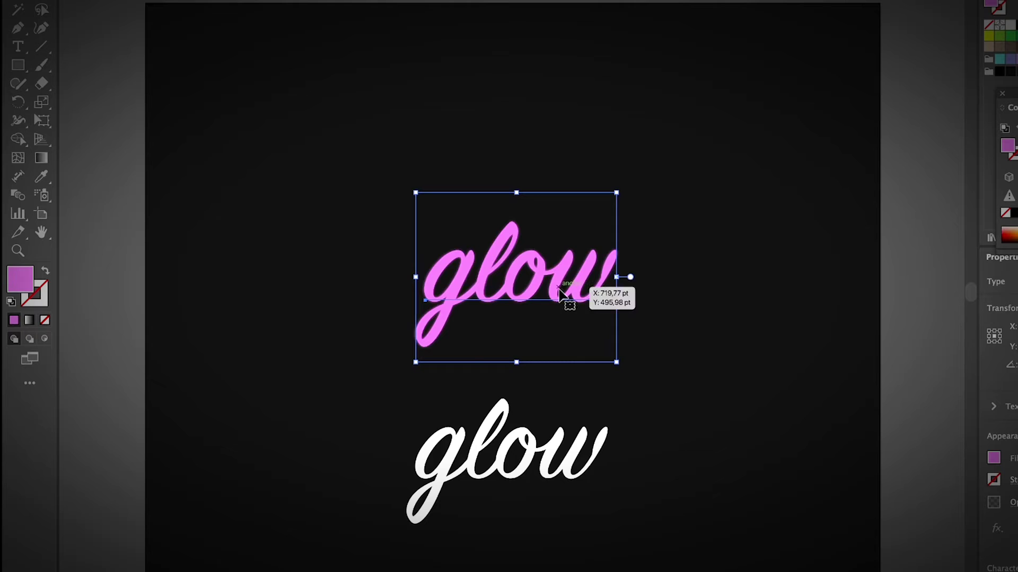
- Apply a Gaussian Blur with a 5-pixel radius to the newly pasted pink "glow" copy
click(312, 1)
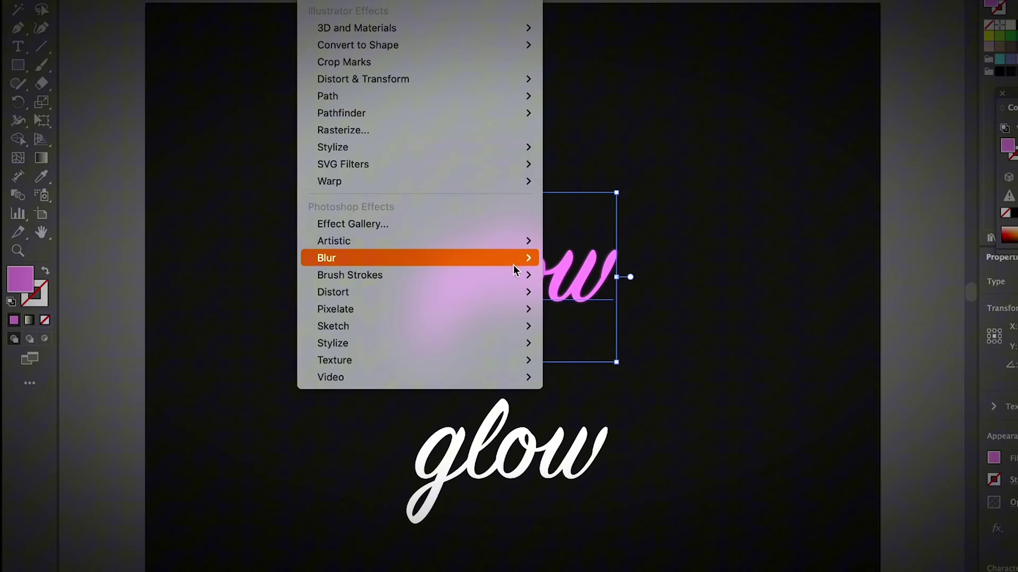
mouse_move(518, 259)
click(597, 257)
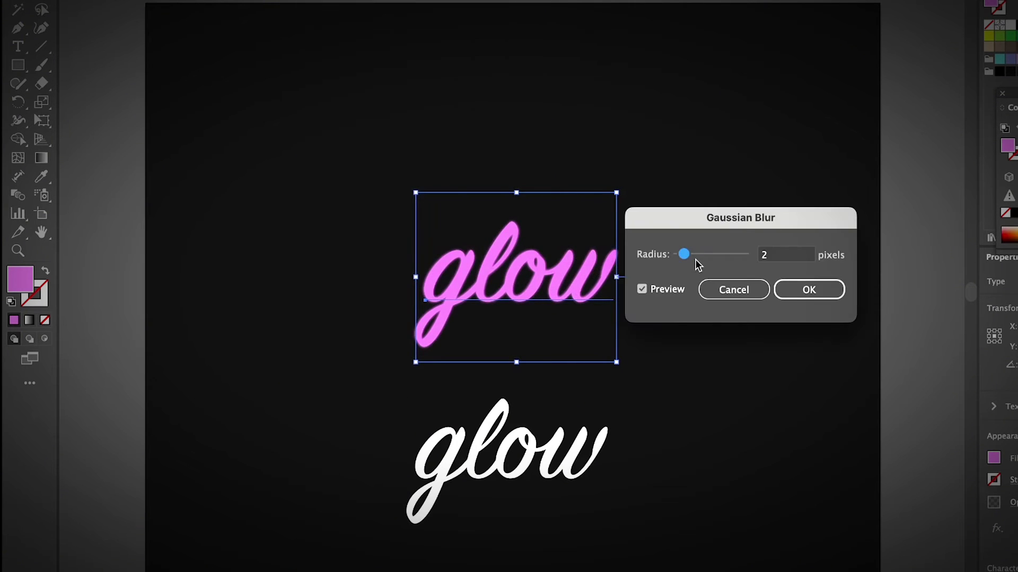
click(774, 255)
text(5)
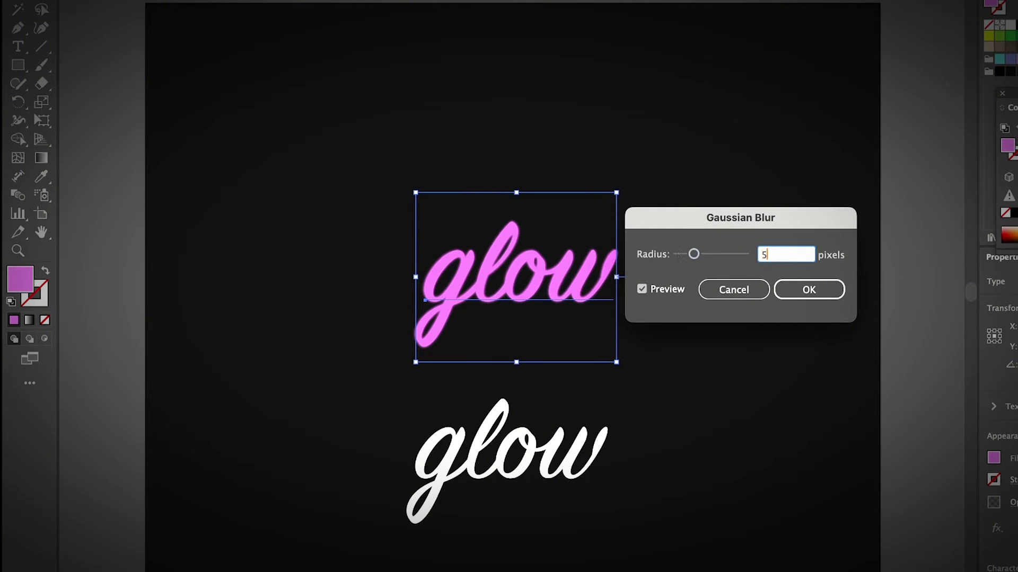
click(799, 293)
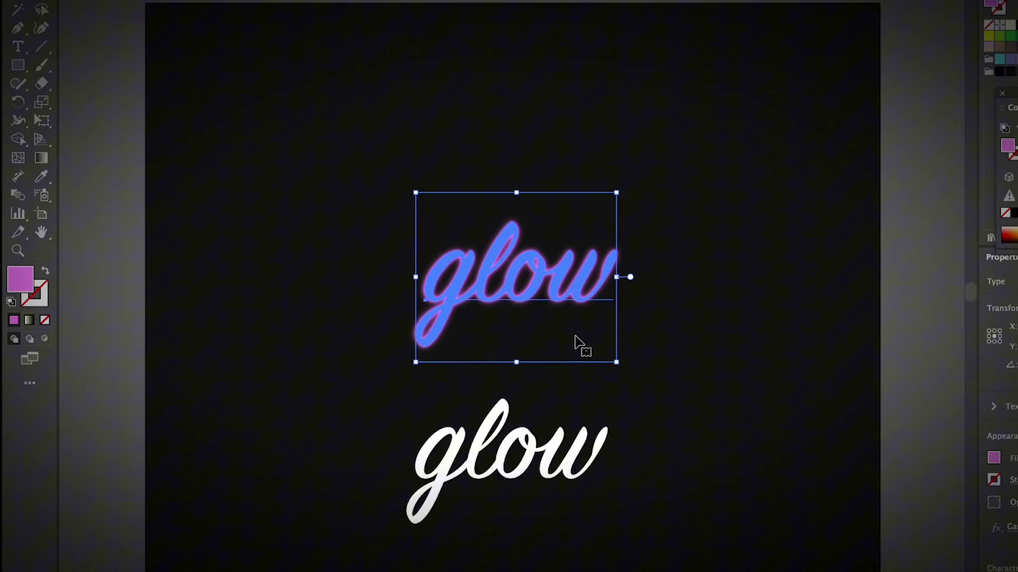
- Apply a Gaussian Blur with a 7-pixel radius to the next pink "glow" duplicate in the stack
click(312, 1)
mouse_move(479, 258)
click(563, 257)
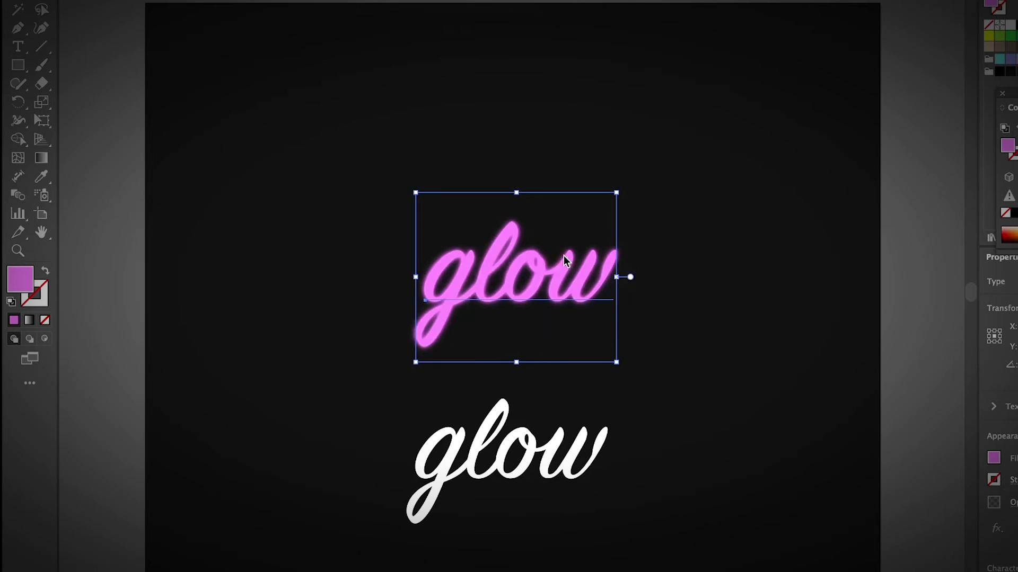
double_click(766, 254)
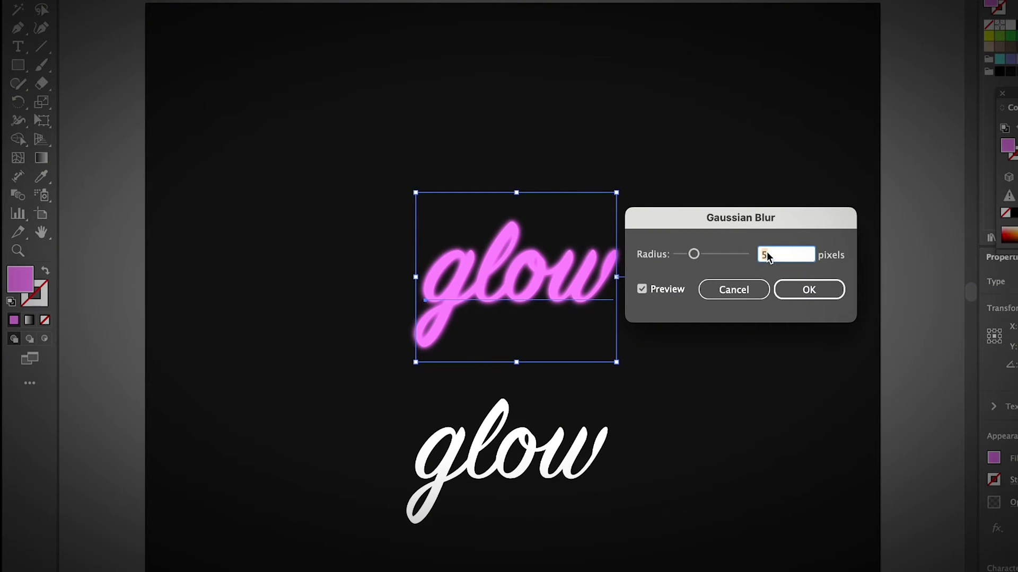
text(7)
click(805, 288)
- Apply a Gaussian Blur with a 9-pixel radius to a further pink "glow" duplicate, then deselect it
drag(520, 286, 521, 285)
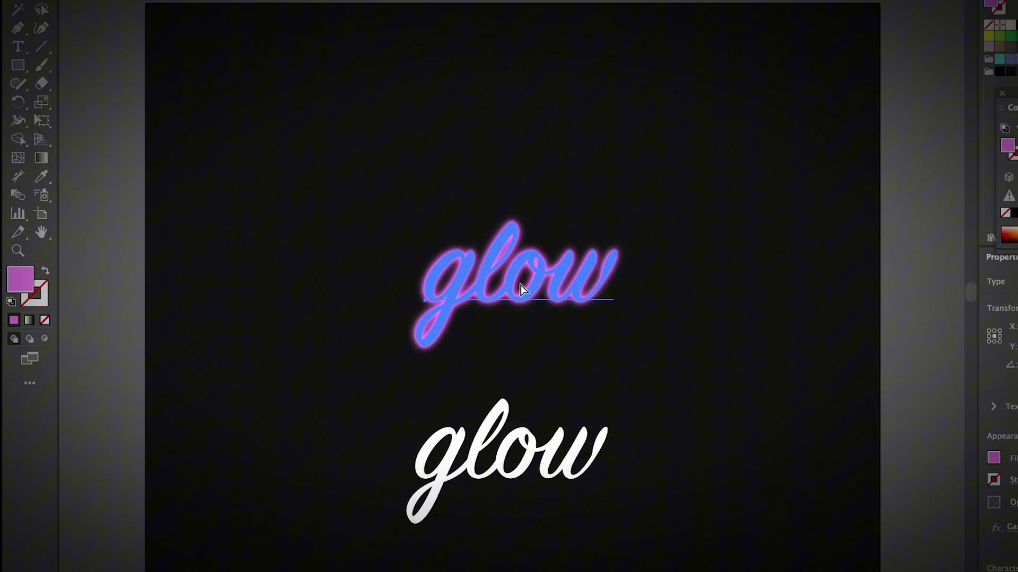
click(312, 1)
mouse_move(329, 257)
click(555, 257)
text(9)
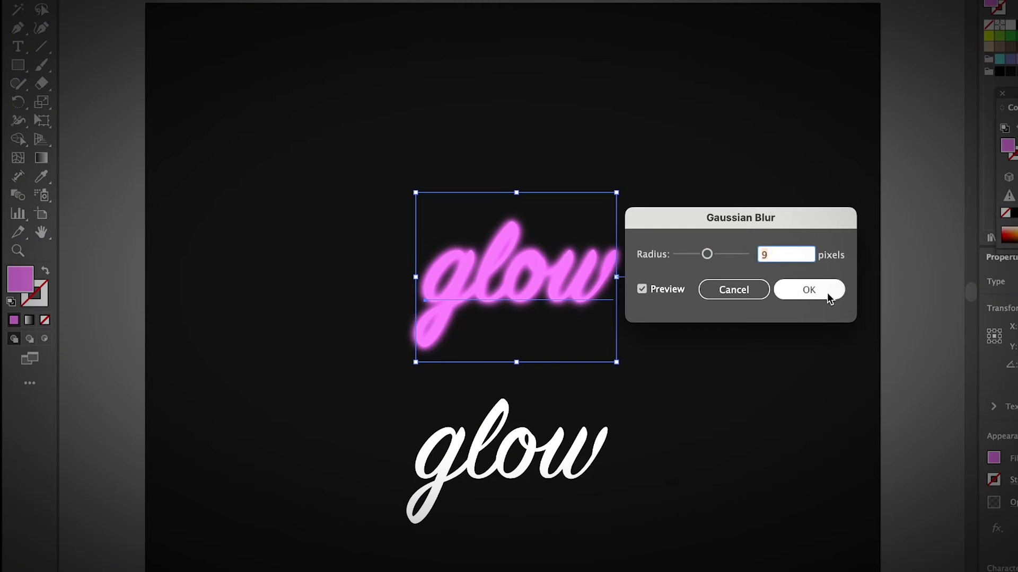
click(829, 296)
click(602, 321)
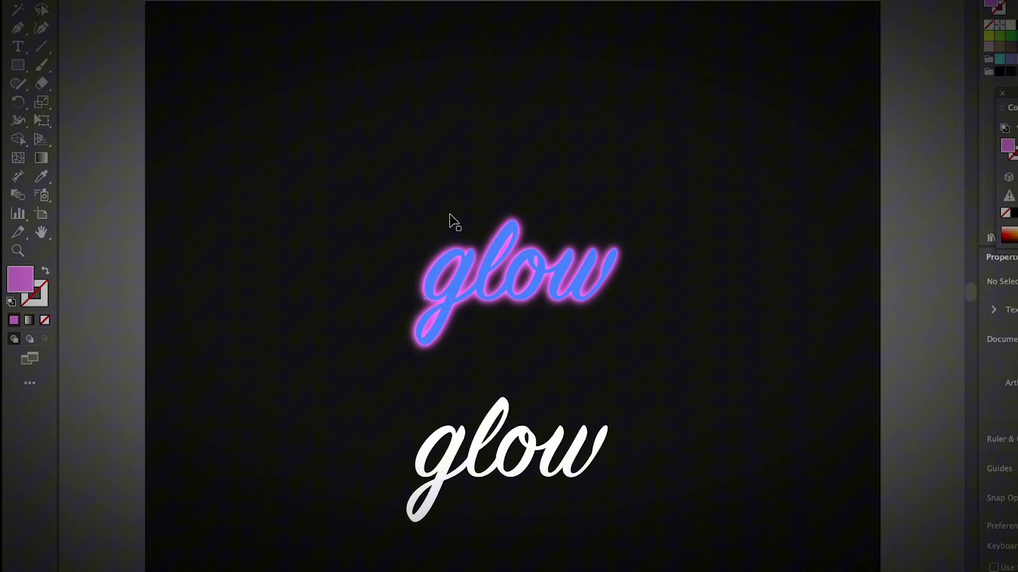
- Bring the white "glow" text to the front and place it exactly over the blurred pink copies
click(551, 476)
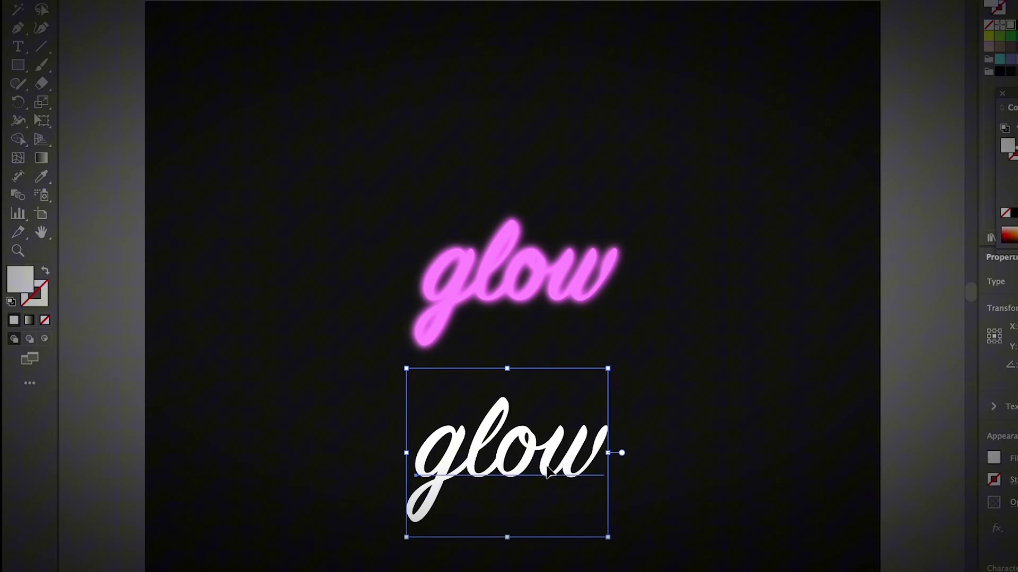
drag(549, 474, 547, 393)
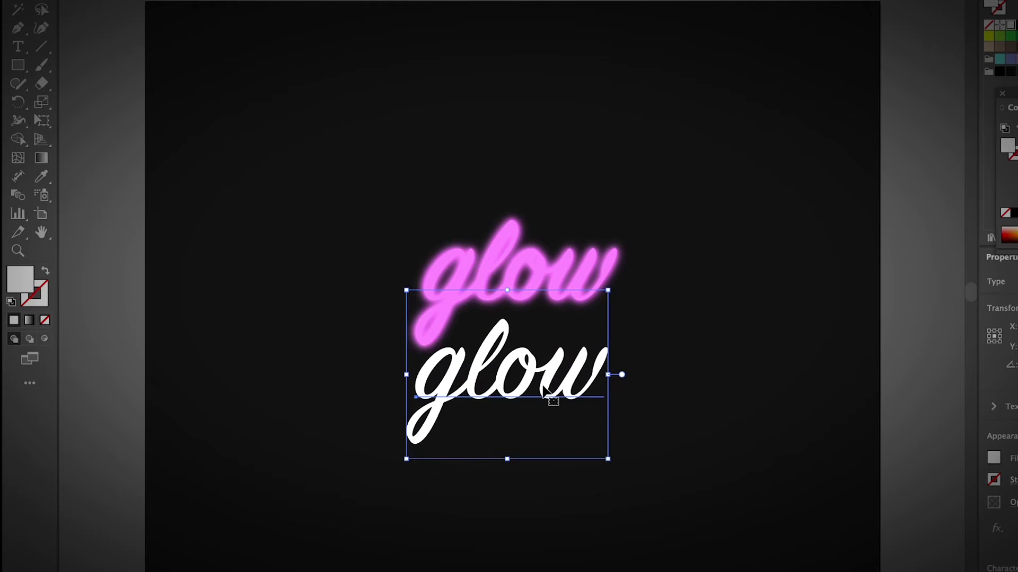
right_click(545, 369)
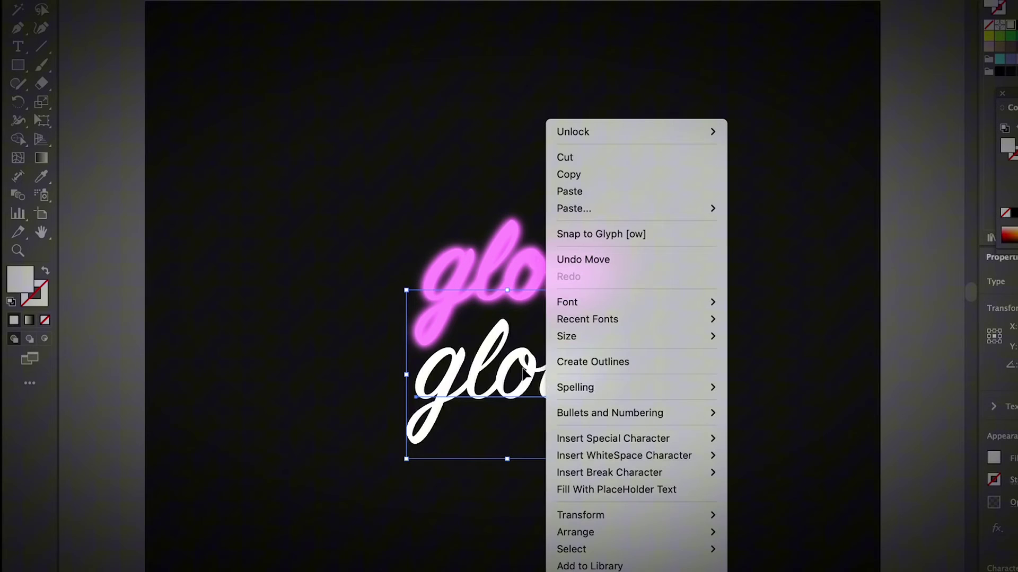
mouse_move(710, 525)
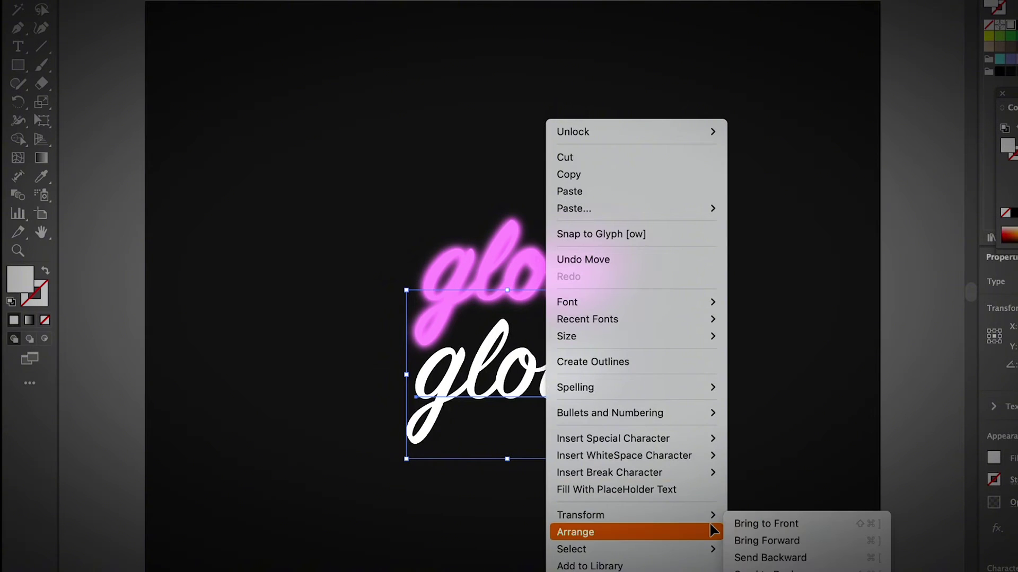
click(757, 525)
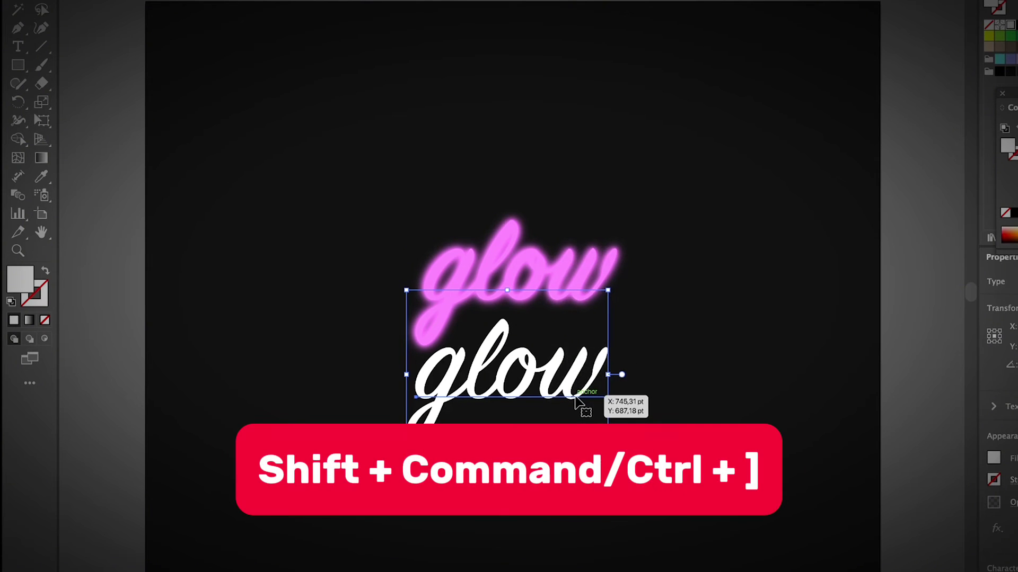
drag(576, 399, 582, 301)
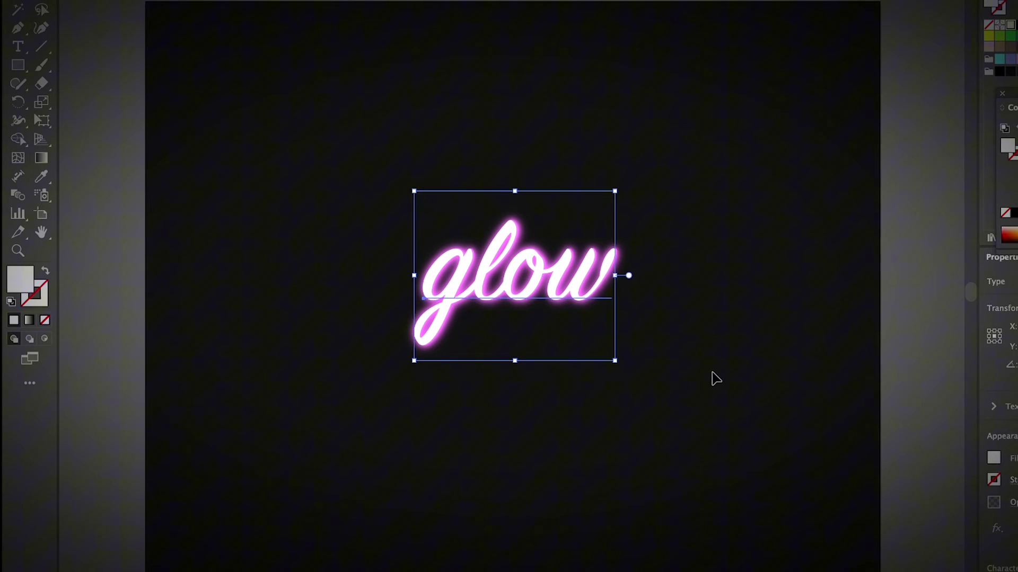
click(710, 377)
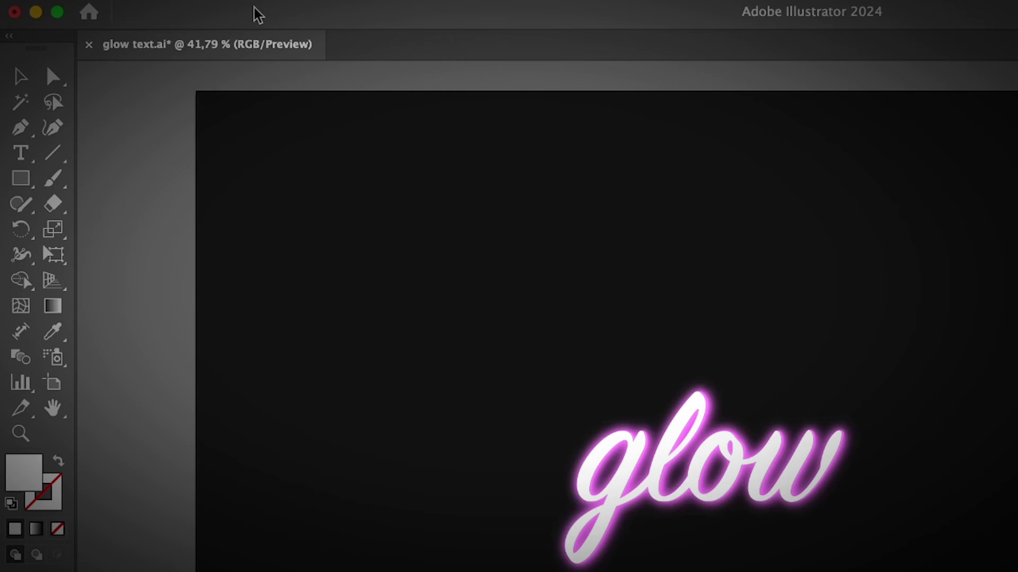
- Unlock all objects so that the dark background rectangle can be edited
click(253, 2)
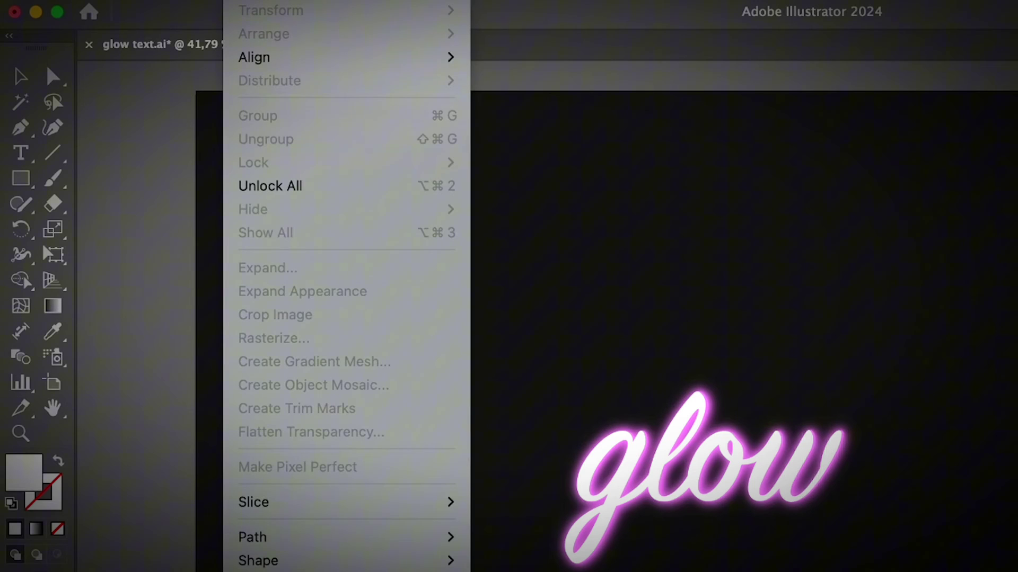
click(329, 187)
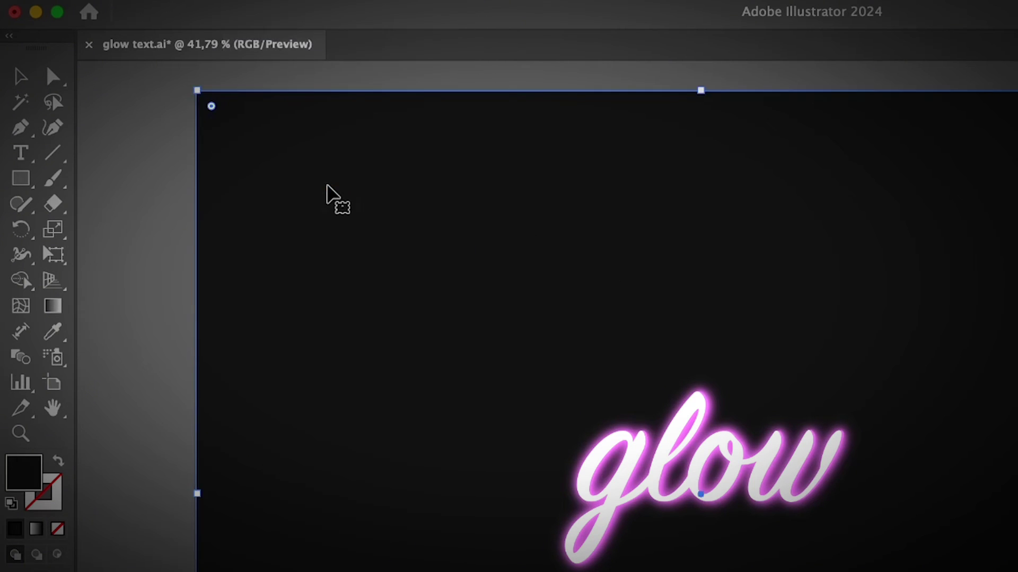
click(47, 160)
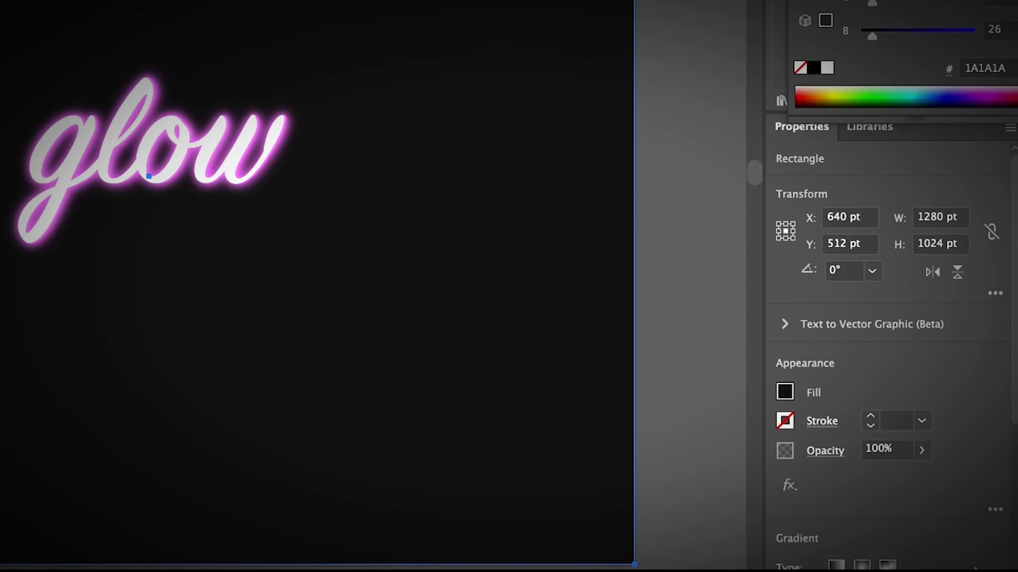
- Fill the background rectangle with a radial gradient running from a dark purple 4F0055 centre to a dark grey outer stop
scroll(896, 344, down, 4)
scroll(937, 329, down, 1)
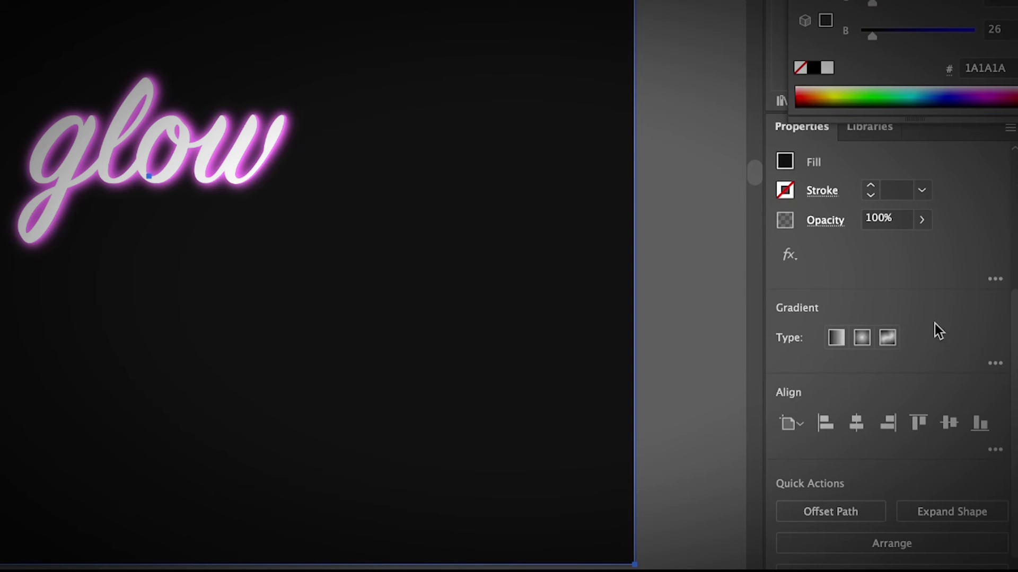
click(862, 337)
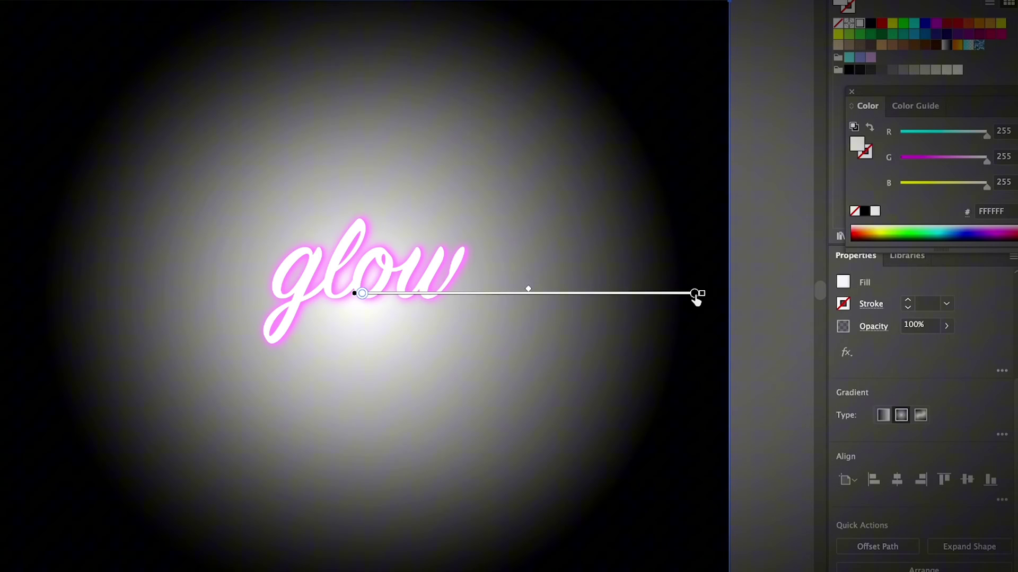
double_click(695, 295)
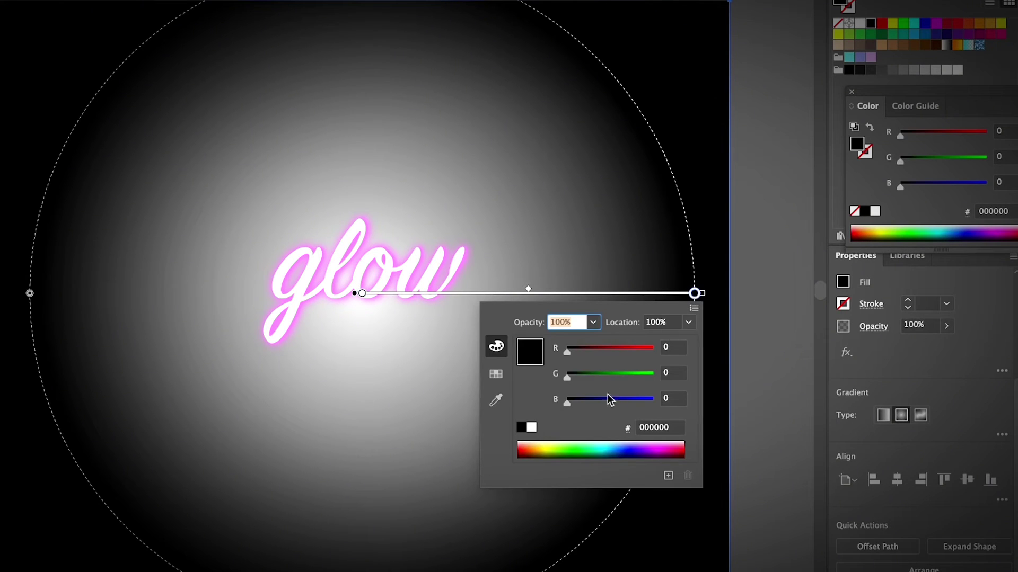
click(886, 72)
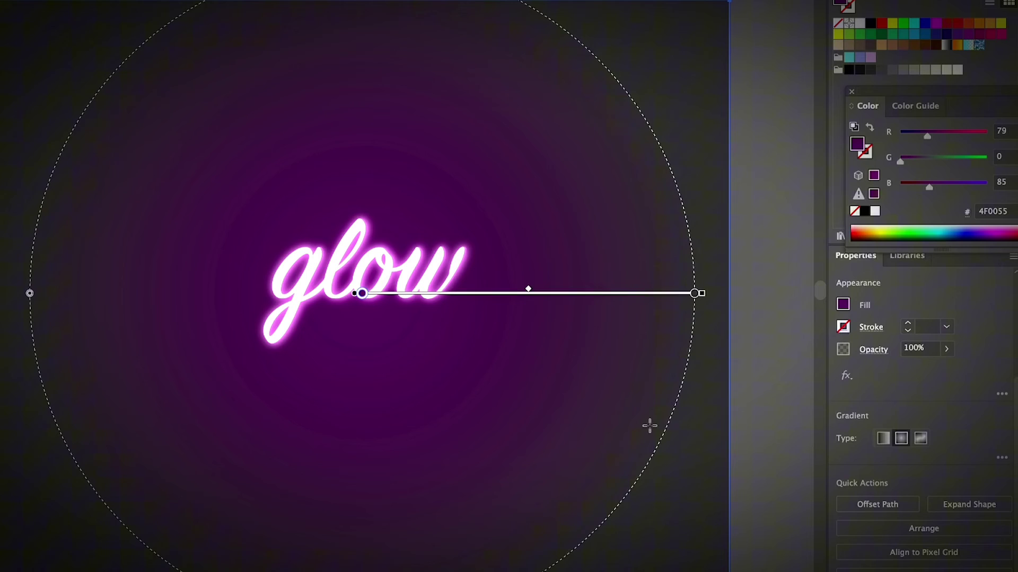
- Replace the background rectangle's gradient with the solid dark grey fill 1A1A1A and deselect it
key(v)
key(super+shift+a)
click(491, 450)
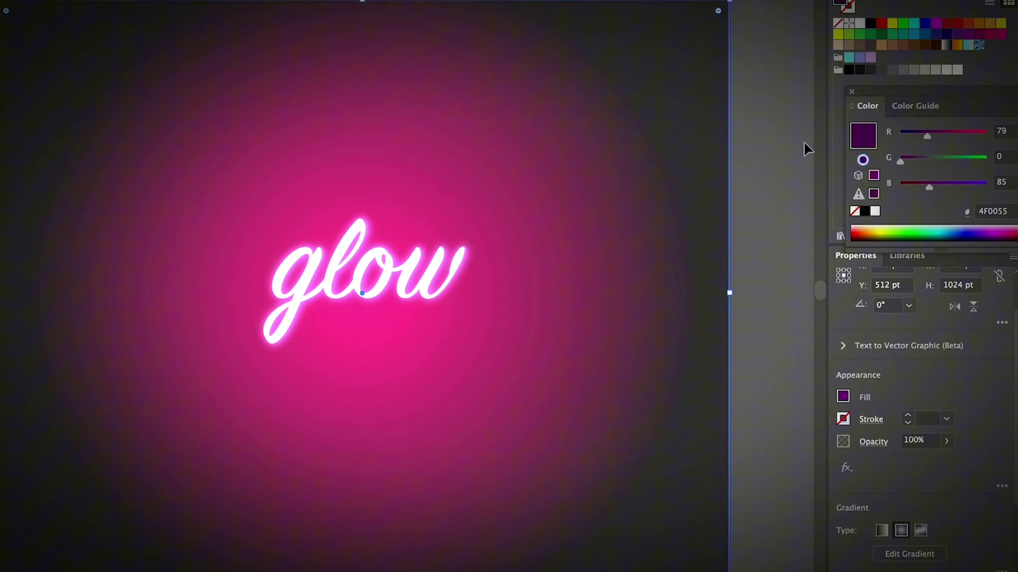
click(859, 70)
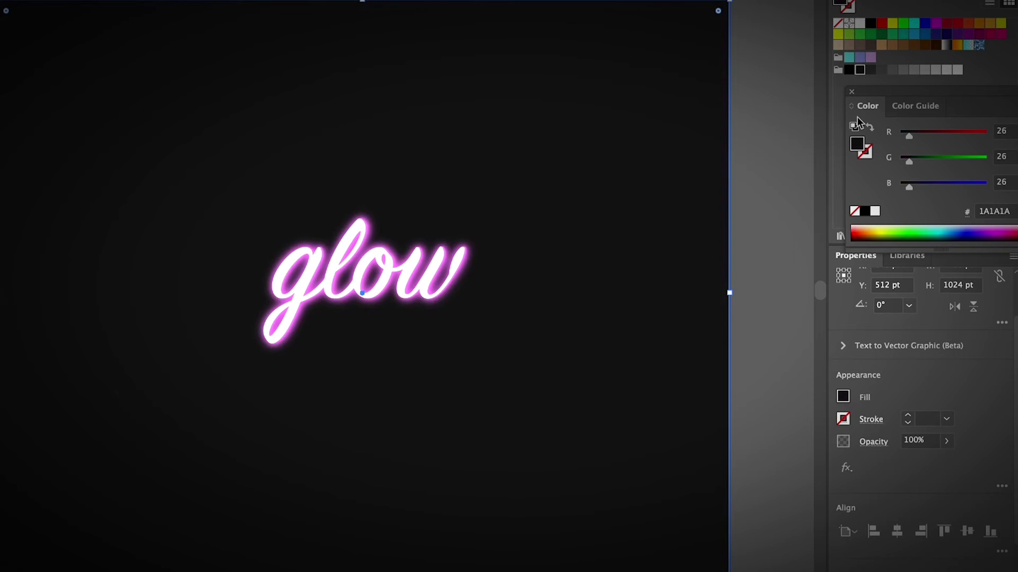
click(765, 350)
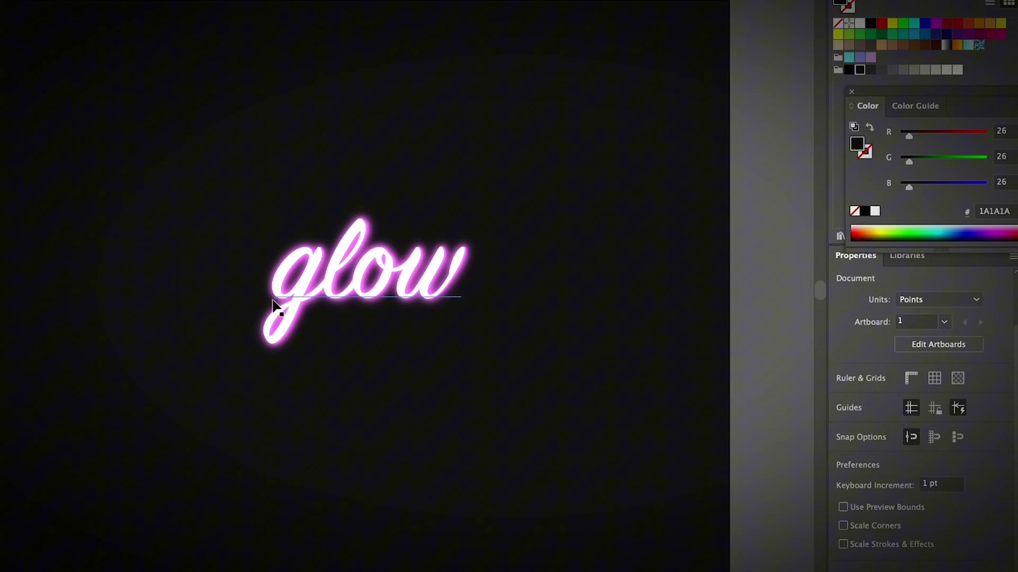
- Draw a circle about 419 pt in diameter, centre it over the "glow" text and fill it with grey 333333
key(m)
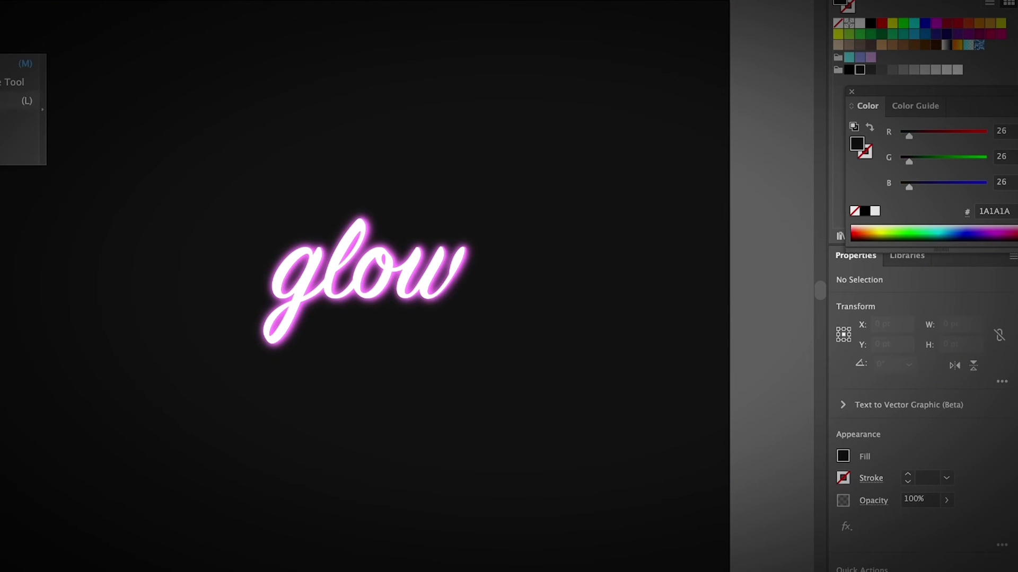
drag(265, 147, 504, 320)
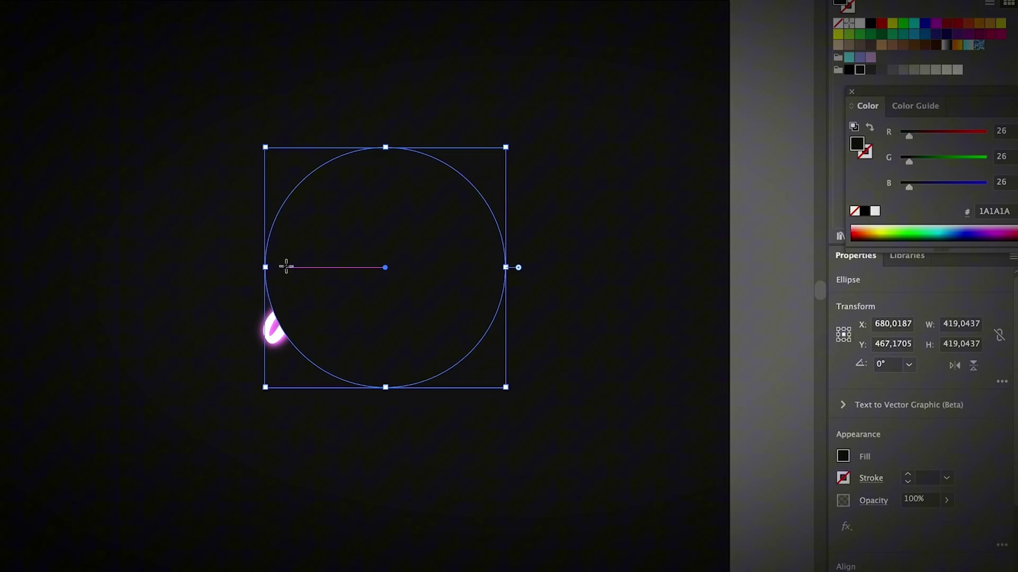
drag(316, 243, 325, 263)
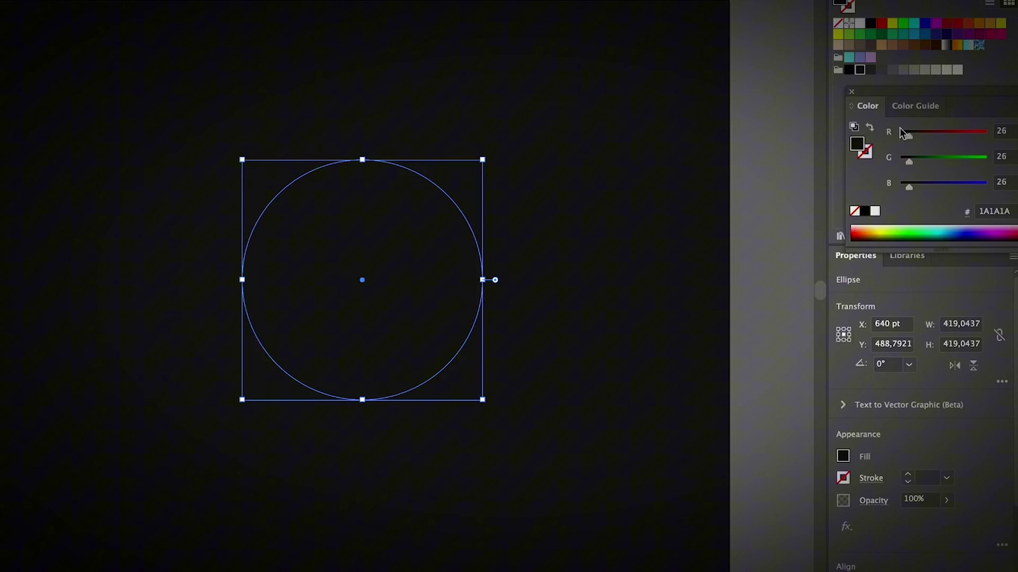
click(872, 70)
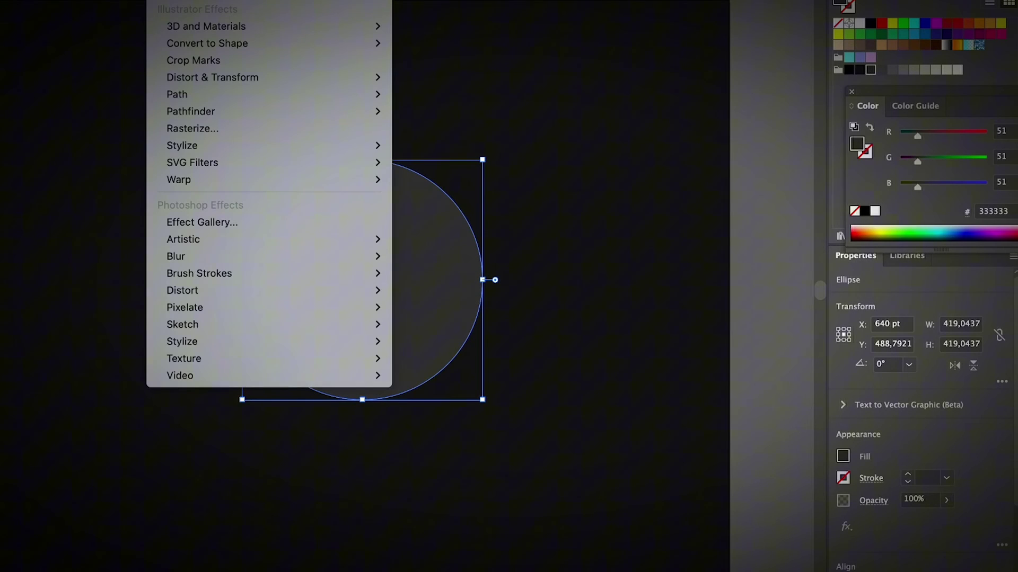
- Apply a Gaussian Blur with a radius of about 24.6 pixels to the circle
mouse_move(266, 256)
click(409, 259)
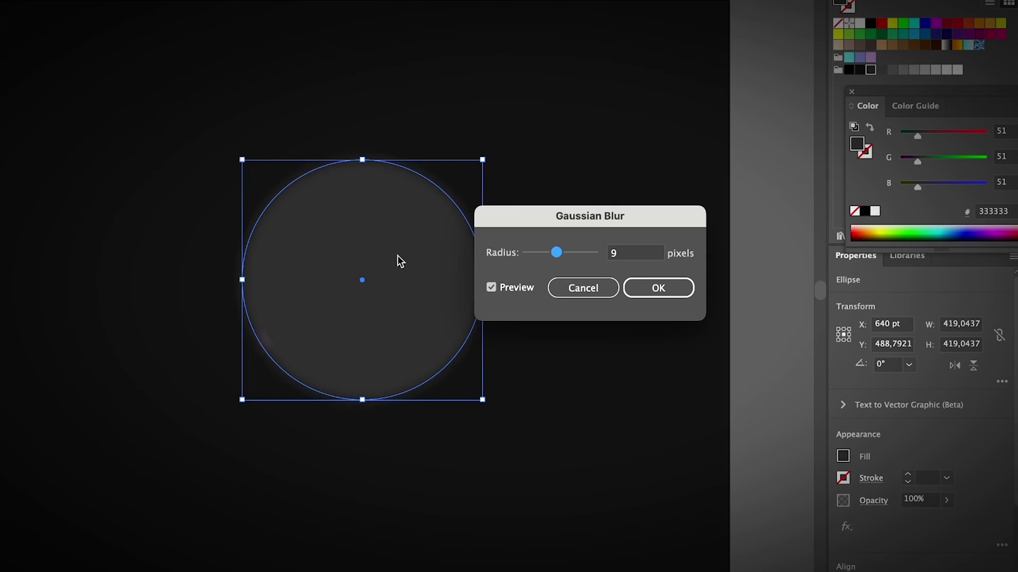
mouse_move(555, 253)
mouse_down()
mouse_move(592, 258)
mouse_move(570, 258)
mouse_up()
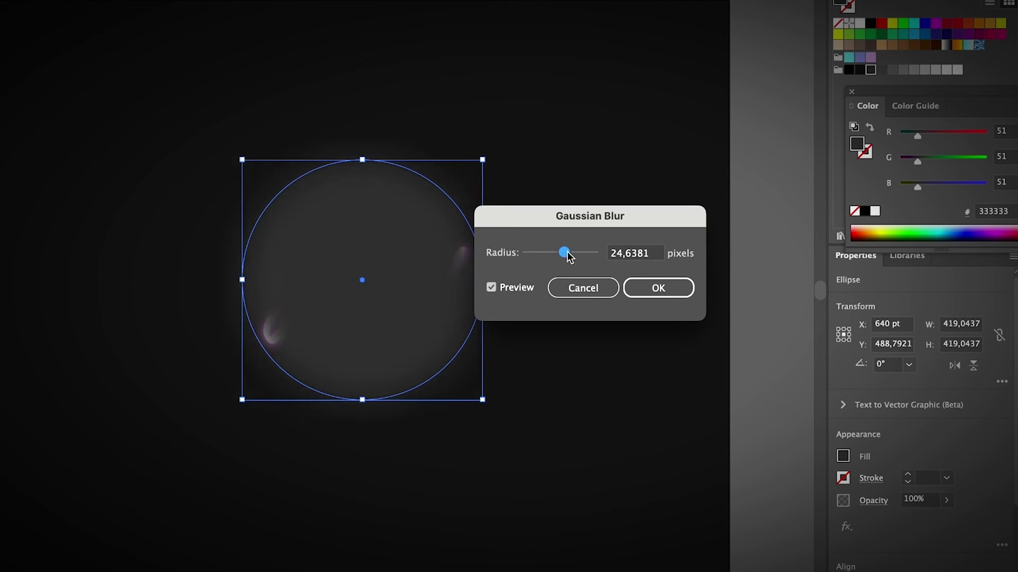
click(663, 288)
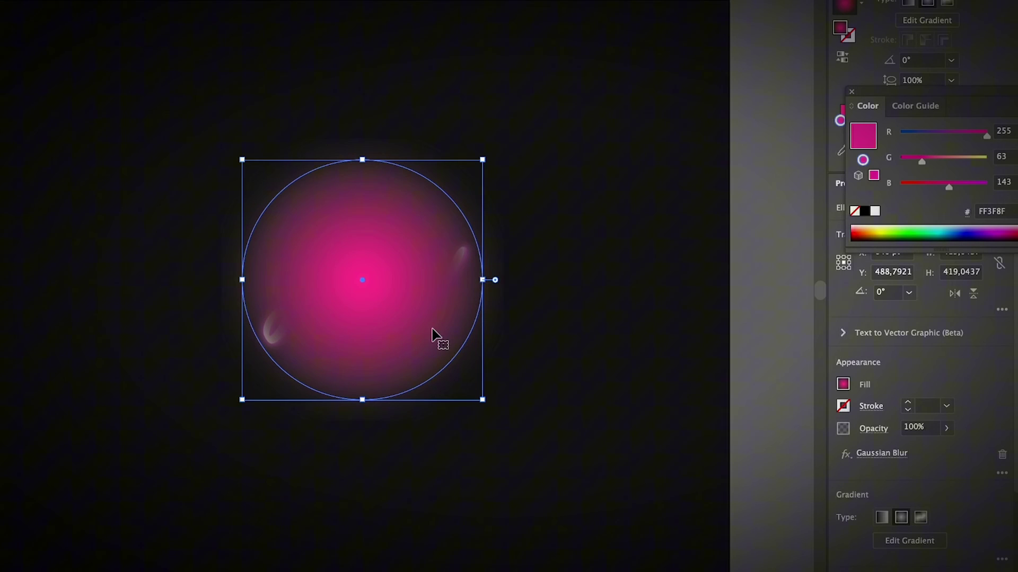
- Send the dark background rectangle to the back, behind the pink blurred circle, and select the circle
click(593, 344)
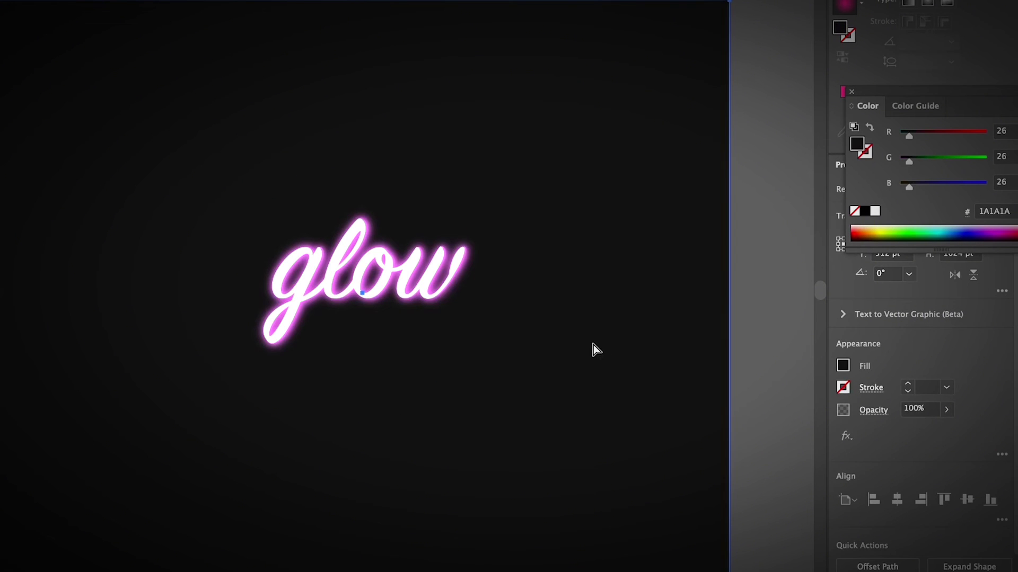
key(super+shift+bracketleft)
click(460, 339)
click(421, 375)
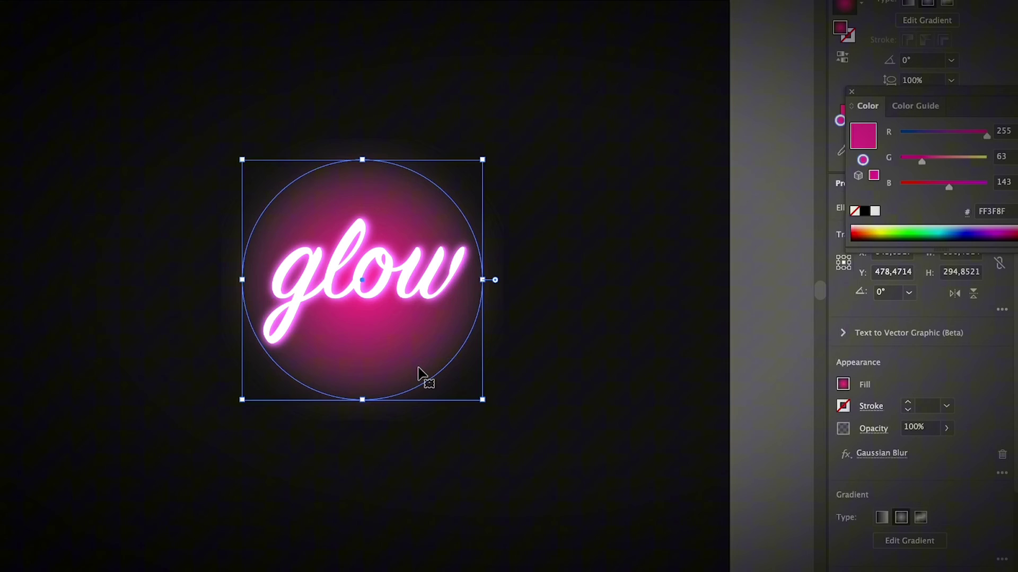
- Try enlarging the pink circle and moving it back to centre behind the text
drag(482, 400, 576, 492)
drag(461, 434, 418, 389)
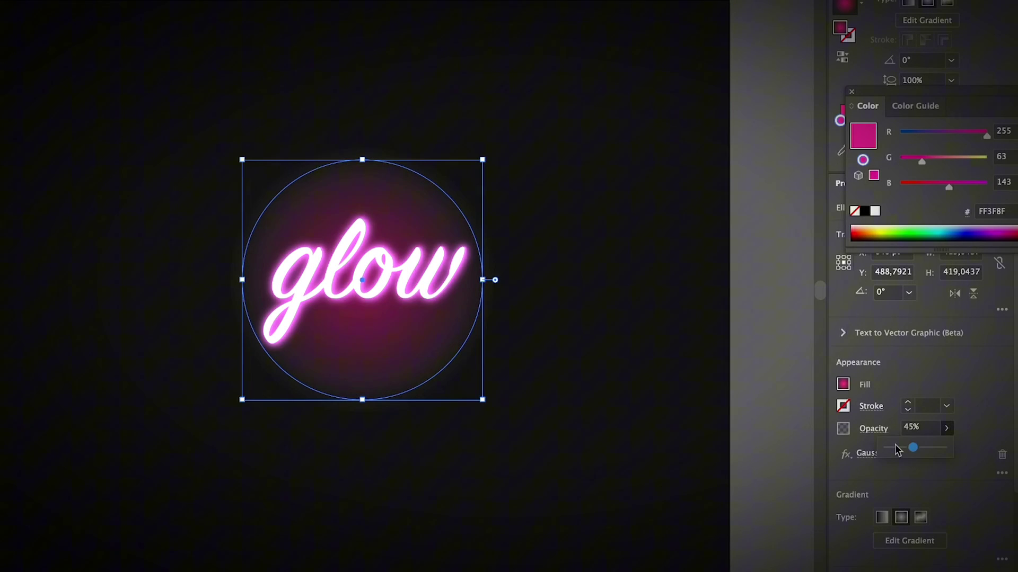
- Lower the pink circle's opacity to 25% and set its blending mode to Hard Light
click(895, 448)
click(899, 447)
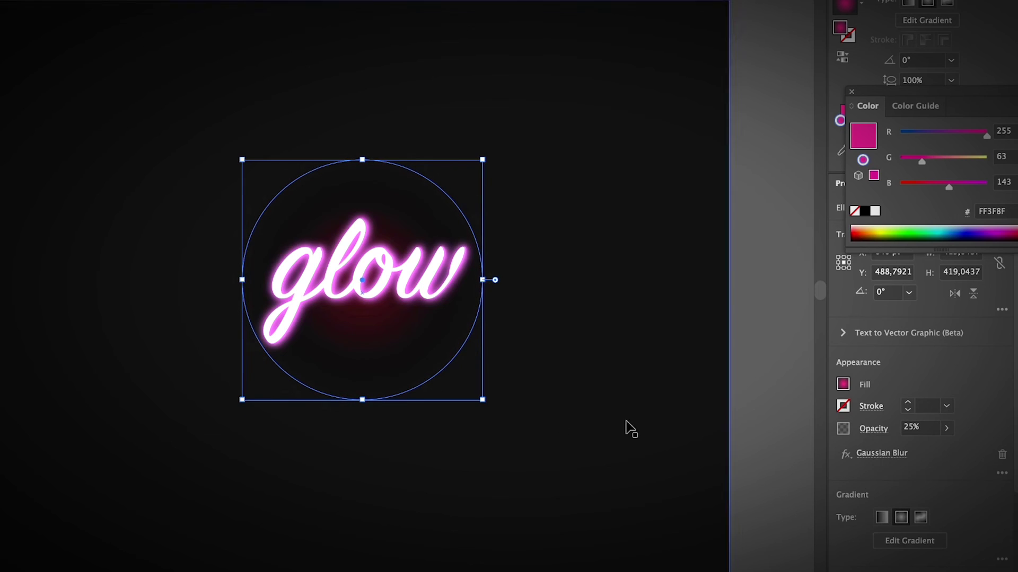
click(874, 429)
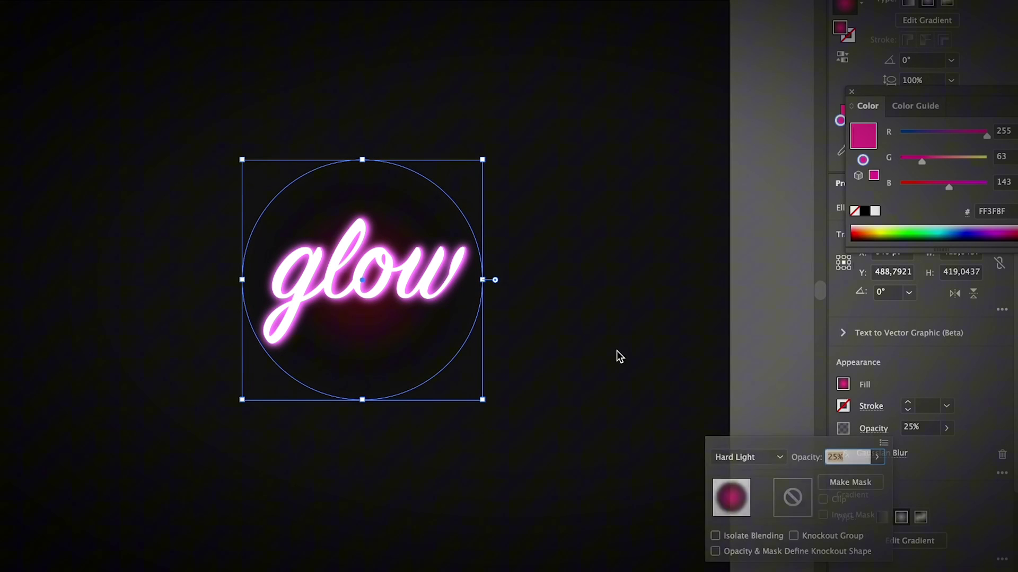
- Enlarge the pink circle to about 536 pt in diameter and recentre it behind the "glow" text
drag(482, 400, 583, 478)
drag(432, 400, 401, 364)
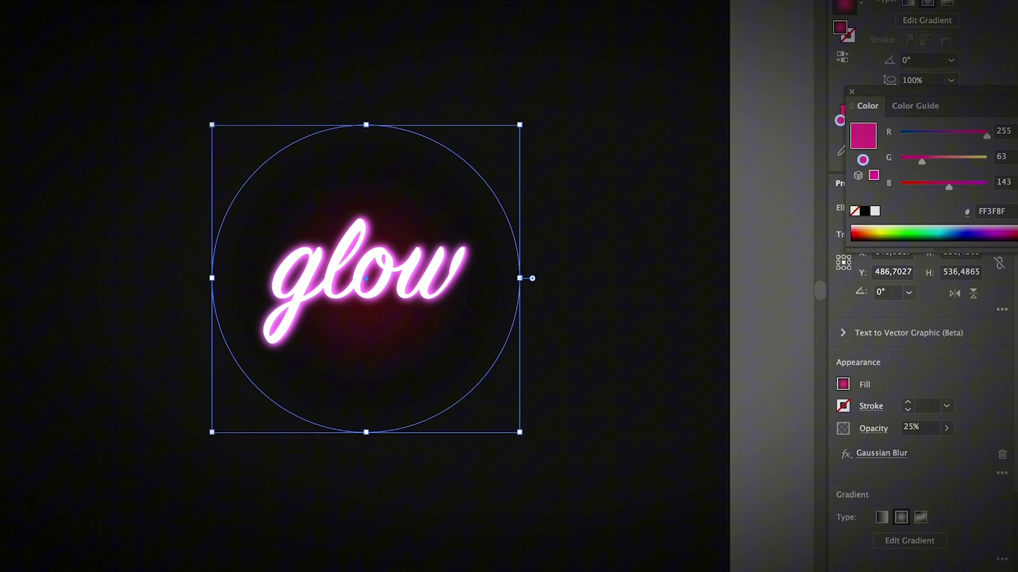
- Open the colour settings of the circle's central pink gradient stop, close them and deselect everything
click(909, 541)
click(1002, 518)
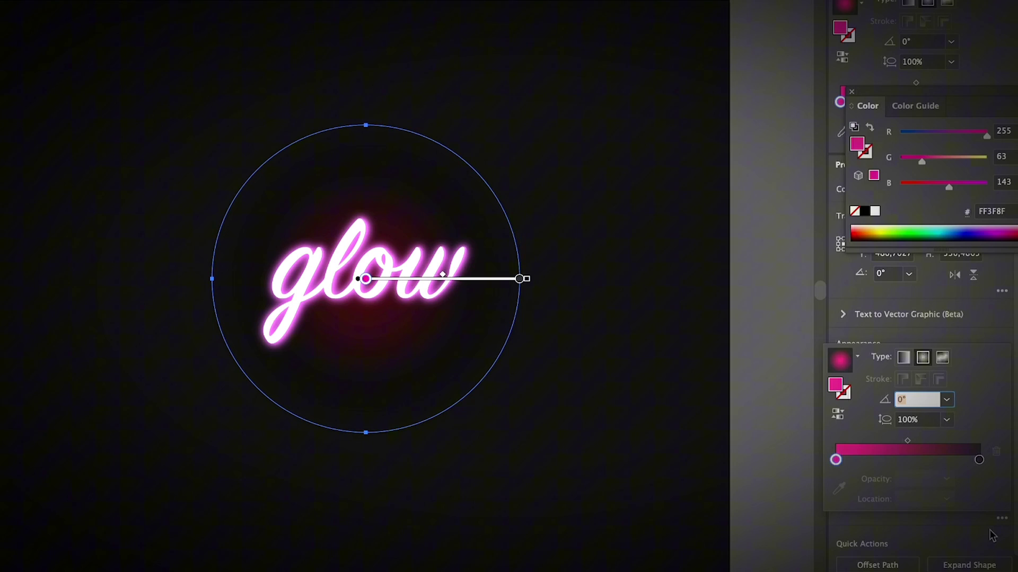
double_click(835, 460)
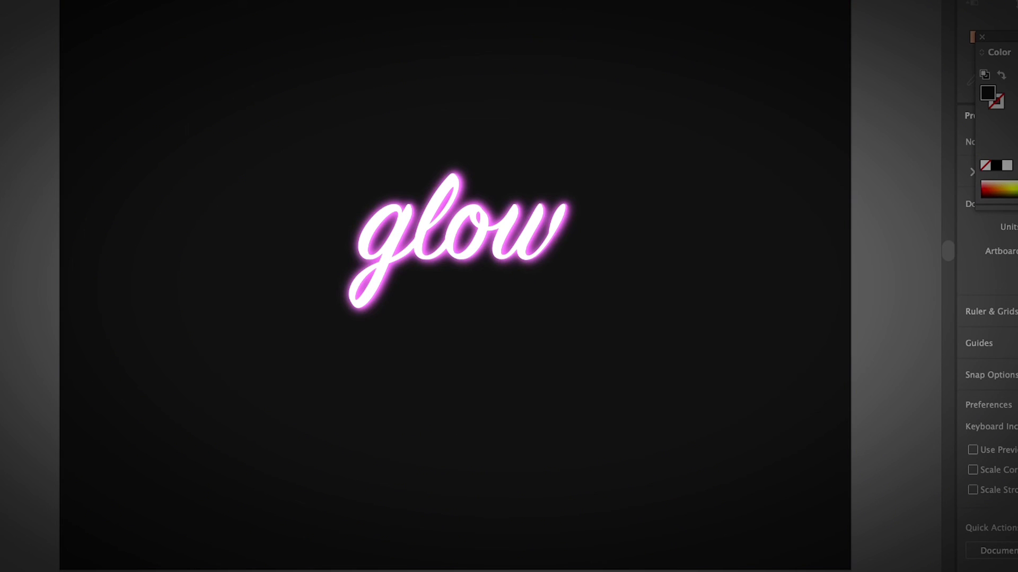
click(635, 480)
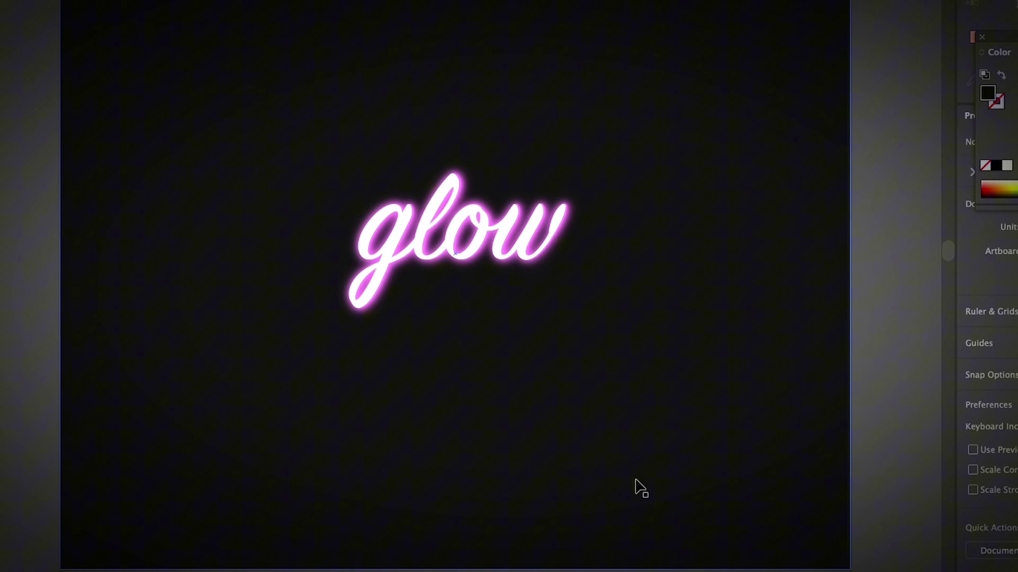
key(super+shift+a)
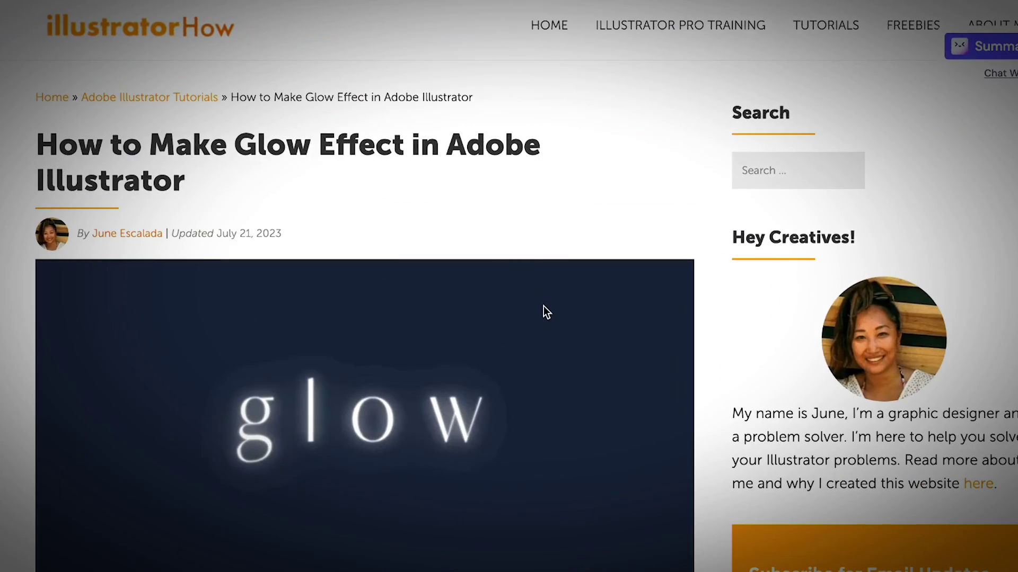
scroll(543, 306, down, 10)
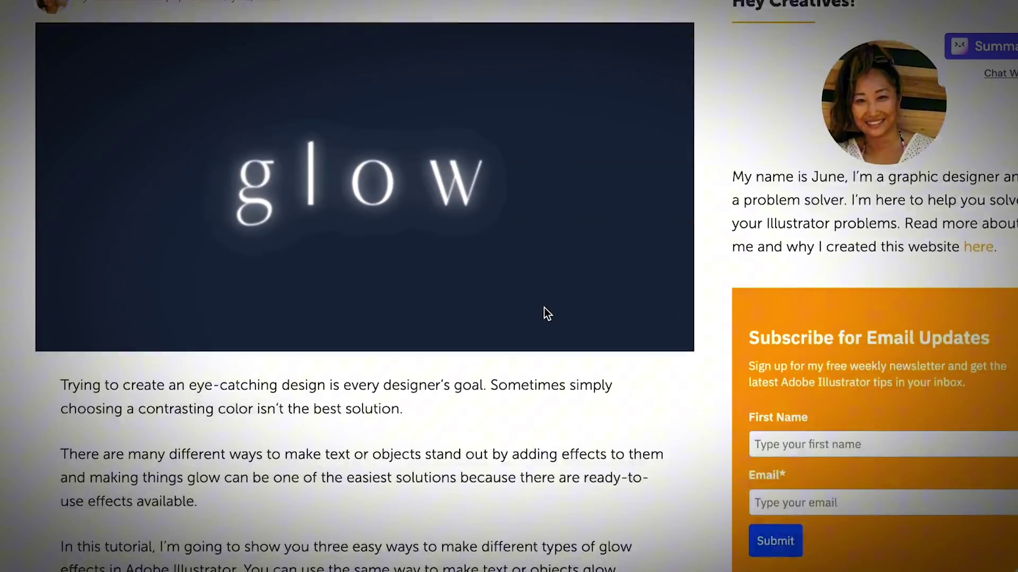